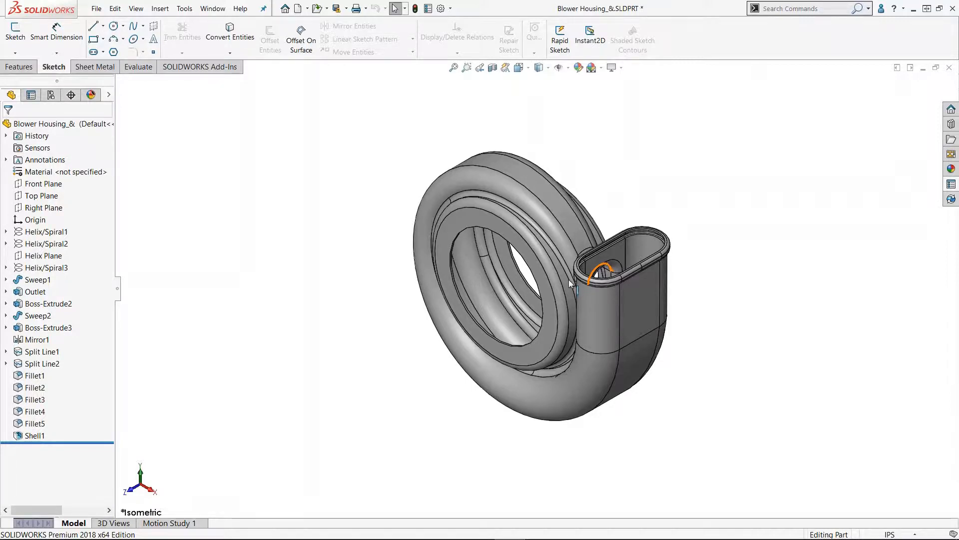
{"action": "left_click", "coordinate": [537, 283]}
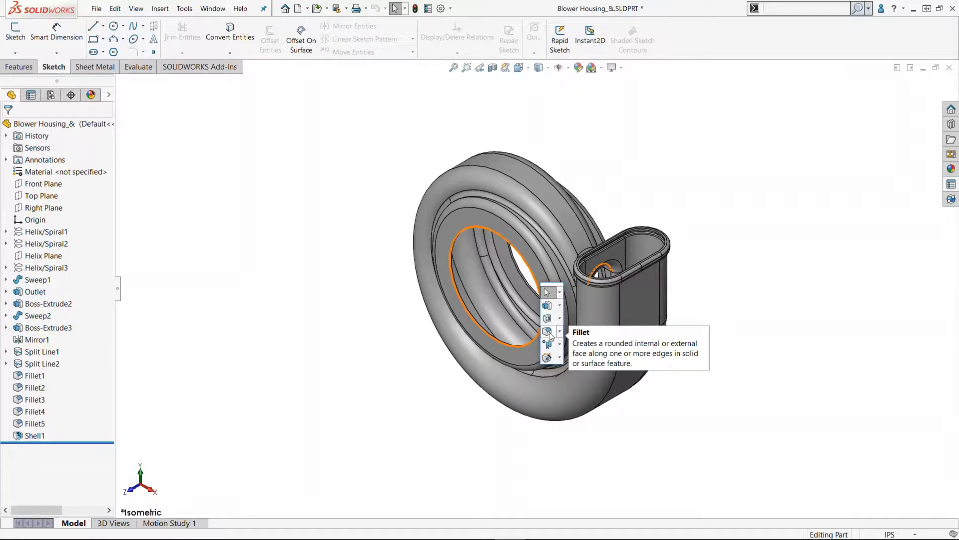
{"action": "left_click", "coordinate": [627, 202]}
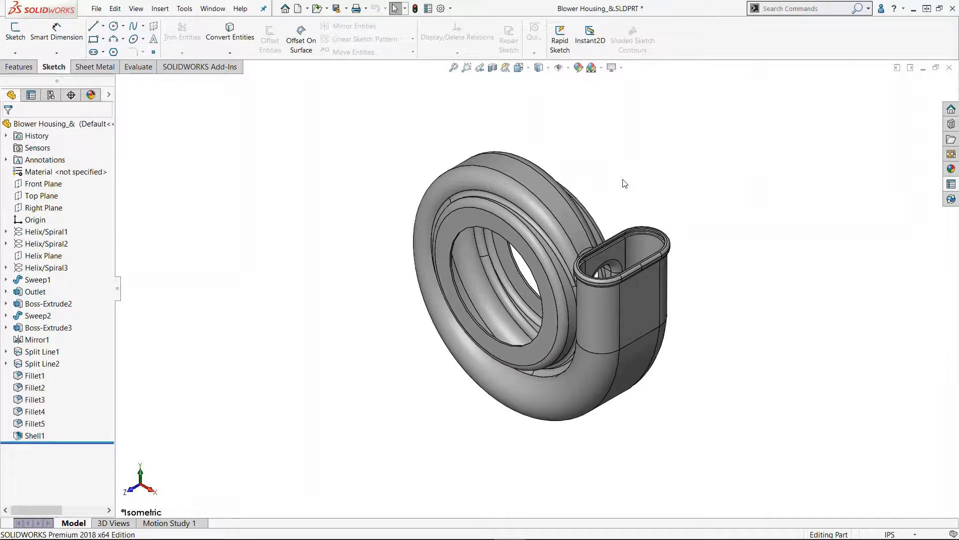
Open the Outlet feature's Sketch5 for editing from the outlet's rounded side face and exit the sketch
{"action": "left_click", "coordinate": [593, 321]}
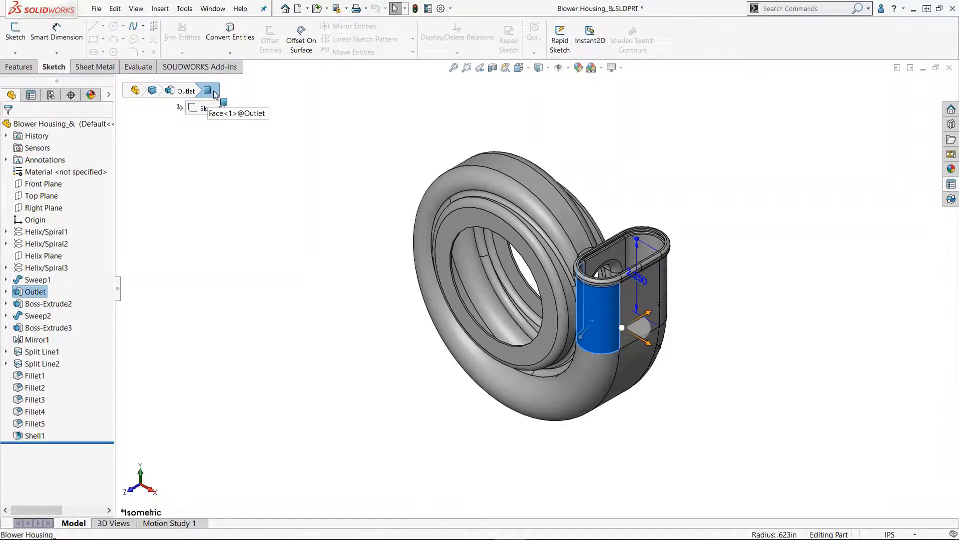
{"action": "left_click", "coordinate": [599, 303]}
{"action": "key", "text": "d"}
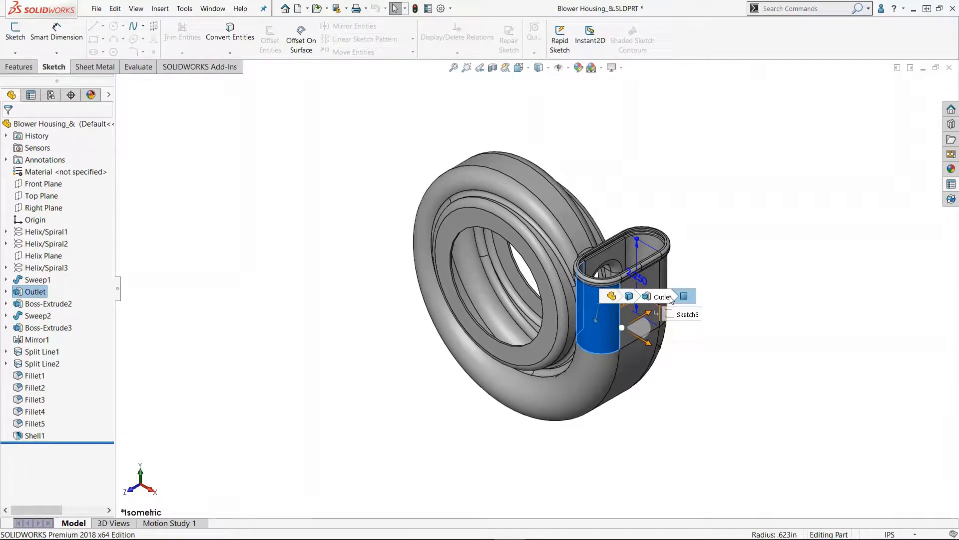
{"action": "left_click", "coordinate": [687, 316]}
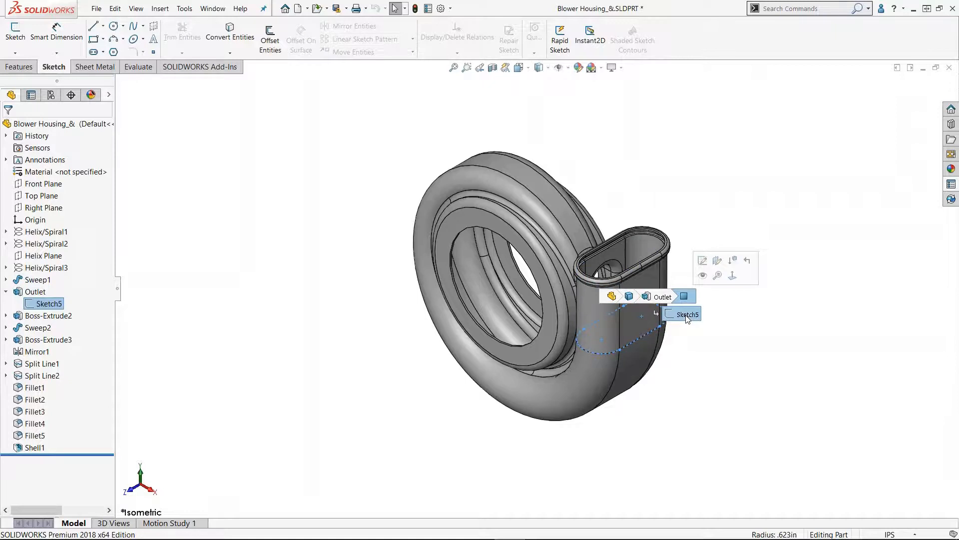
{"action": "left_click", "coordinate": [703, 261]}
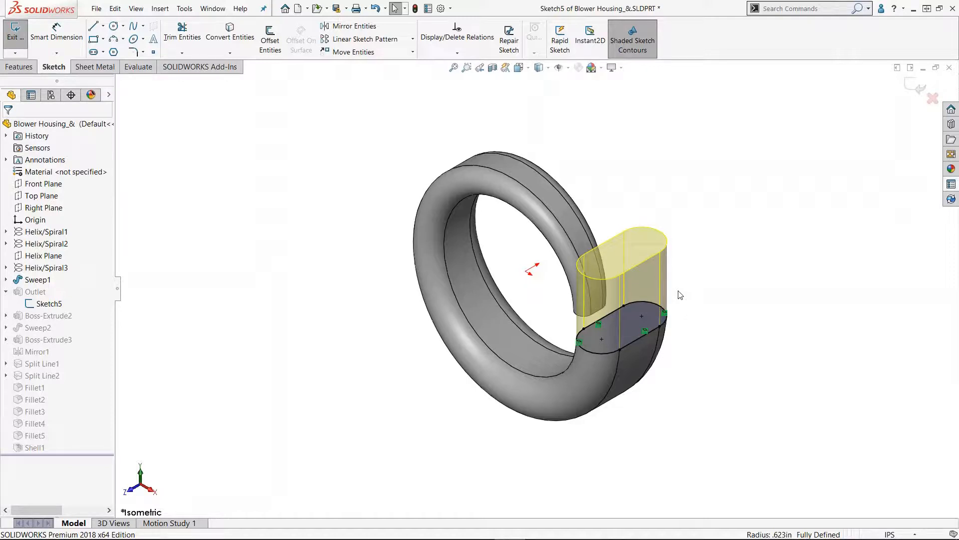
{"action": "key", "text": "d"}
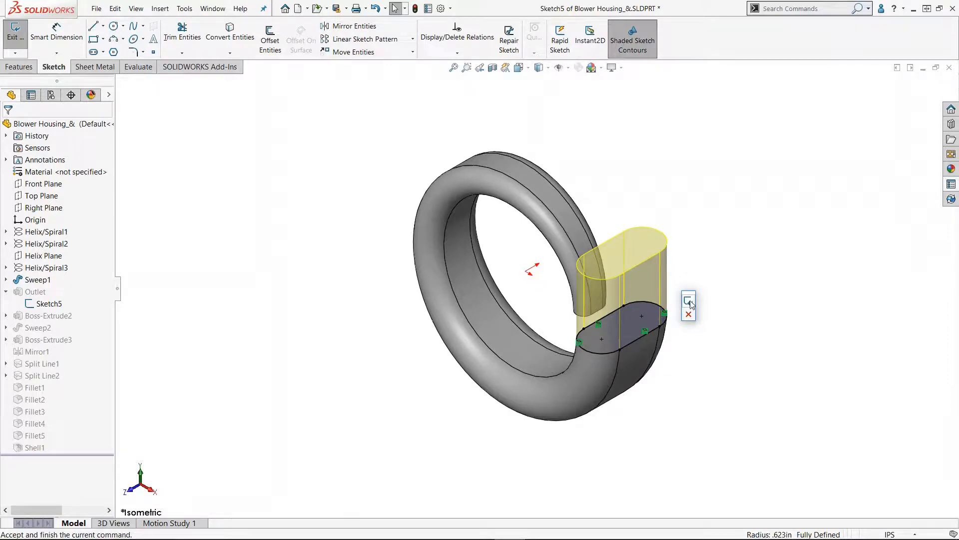
{"action": "left_click", "coordinate": [690, 301]}
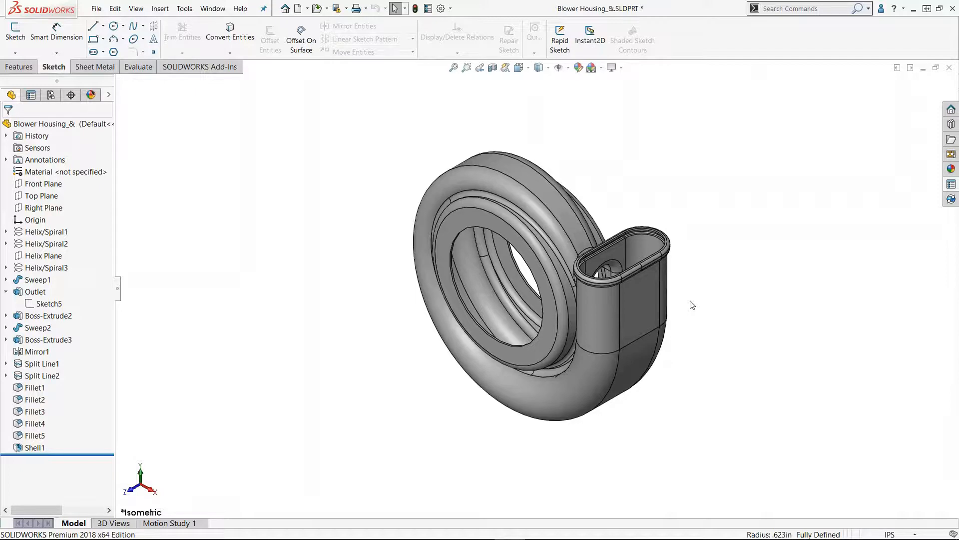
Open the Outlet extrusion's definition from the outlet's rounded side face and accept it
{"action": "left_click", "coordinate": [603, 315]}
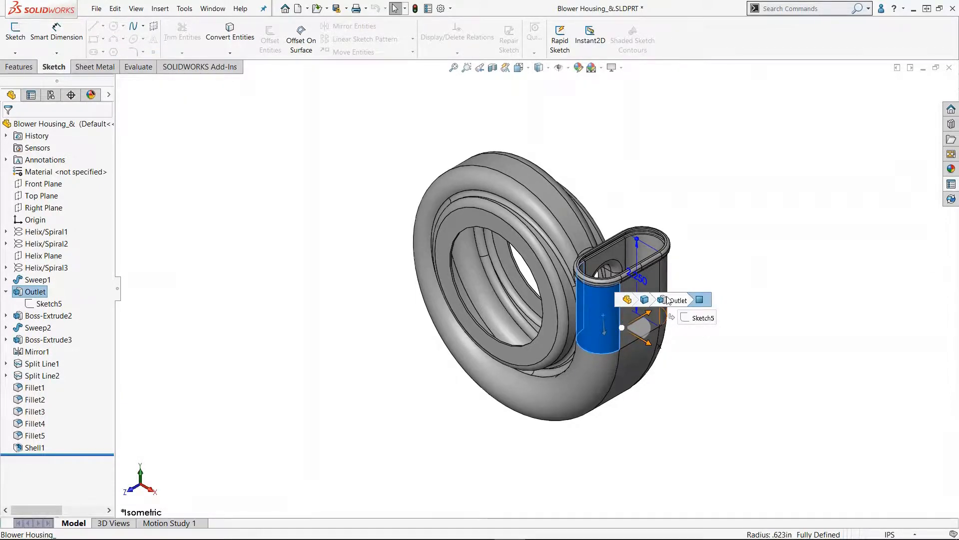
{"action": "left_click", "coordinate": [662, 302]}
{"action": "left_click", "coordinate": [684, 263]}
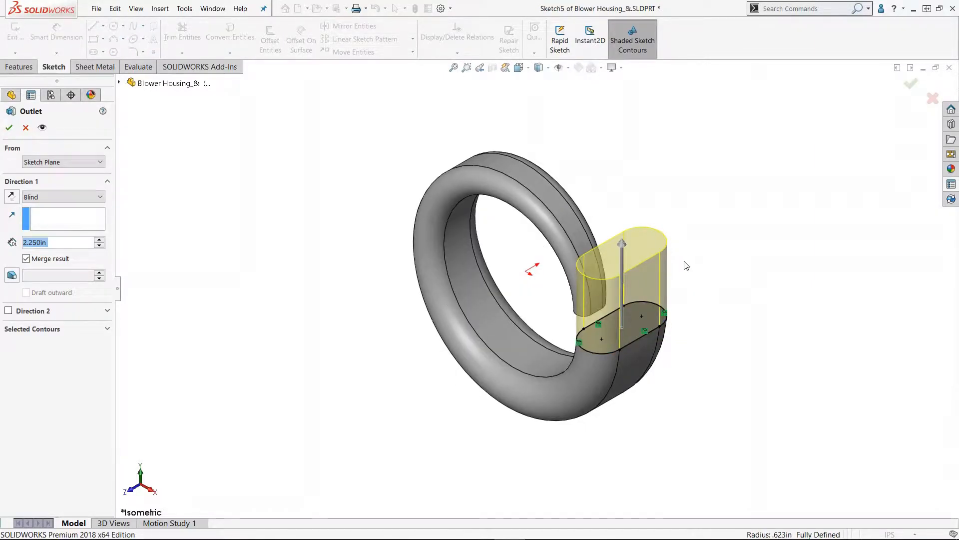
{"action": "left_click", "coordinate": [684, 261]}
{"action": "key", "text": "d"}
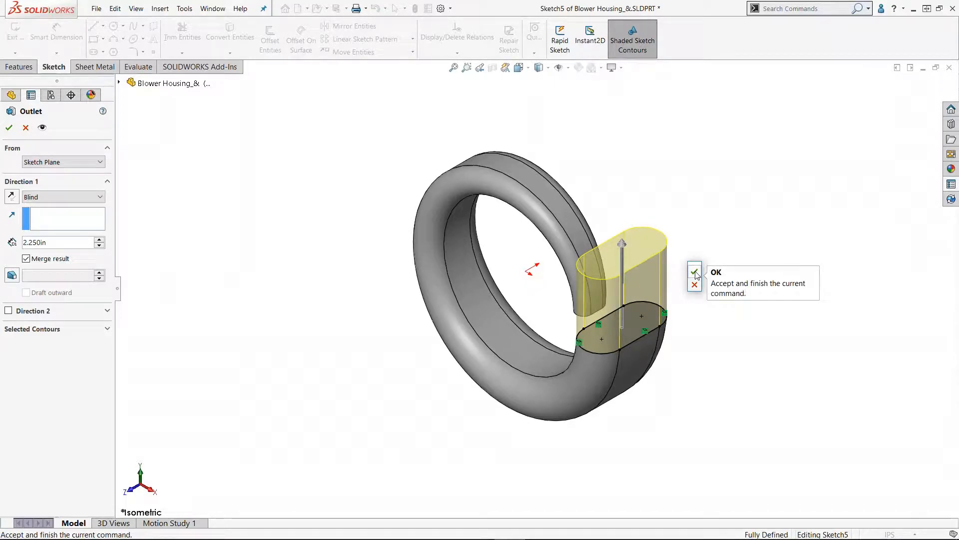
{"action": "left_click", "coordinate": [695, 272]}
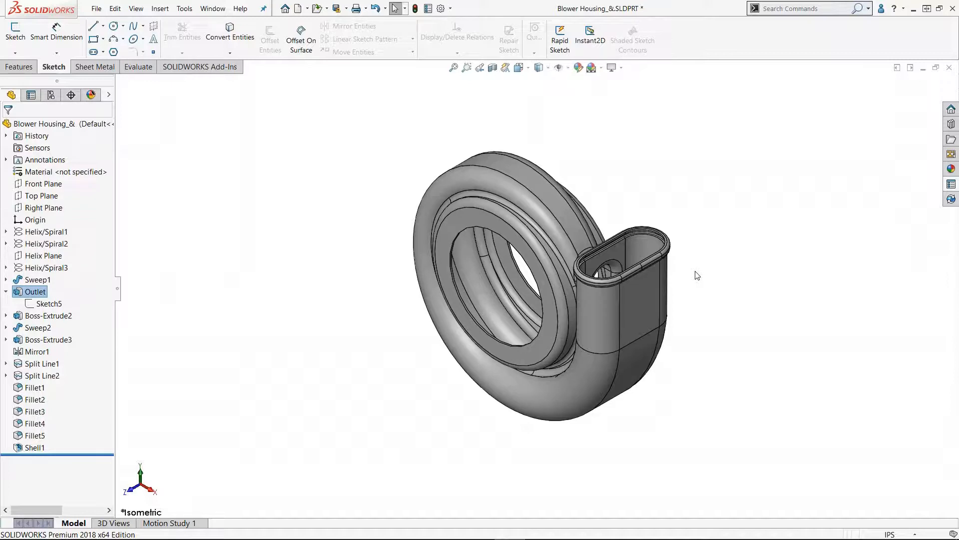
{"action": "left_click", "coordinate": [698, 272]}
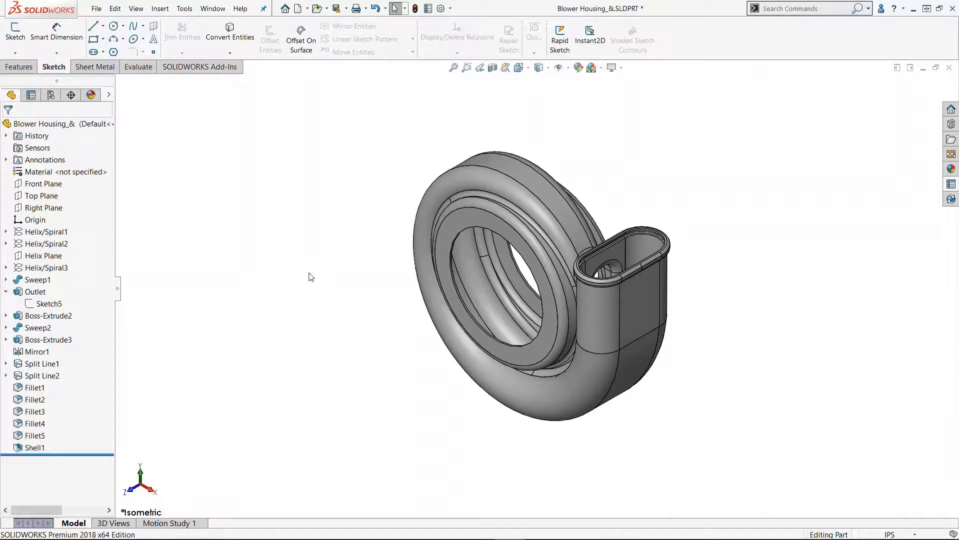
Examine the blower housing in the right, bottom and trimetric views
{"action": "right_click_drag", "start_coordinate": [309, 273], "coordinate": [356, 274]}
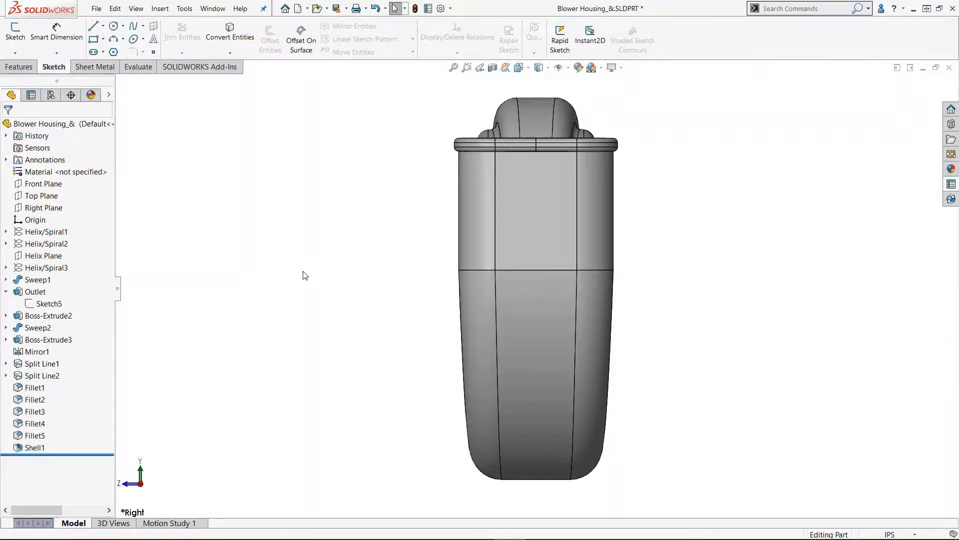
{"action": "right_click_drag", "start_coordinate": [293, 283], "coordinate": [328, 255]}
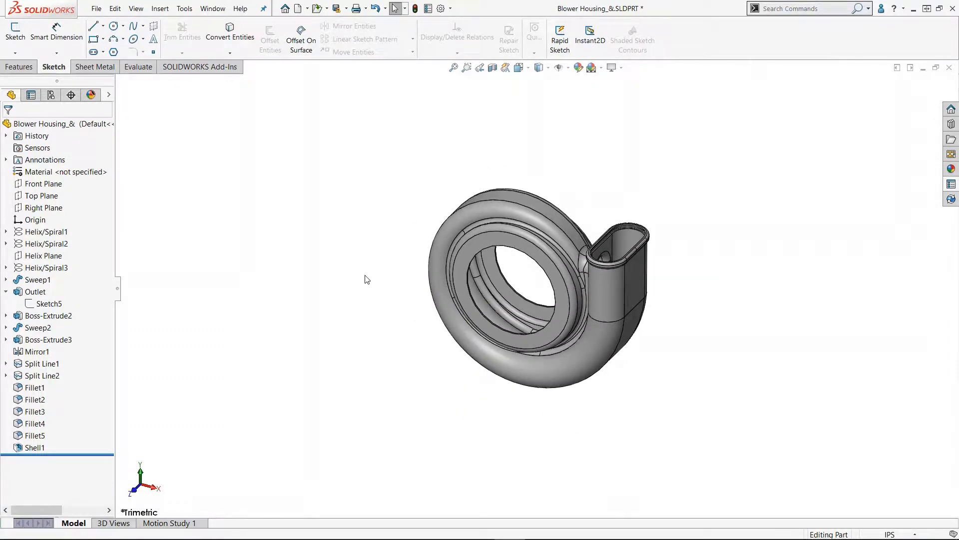
{"action": "right_click_drag", "start_coordinate": [390, 278], "coordinate": [259, 269]}
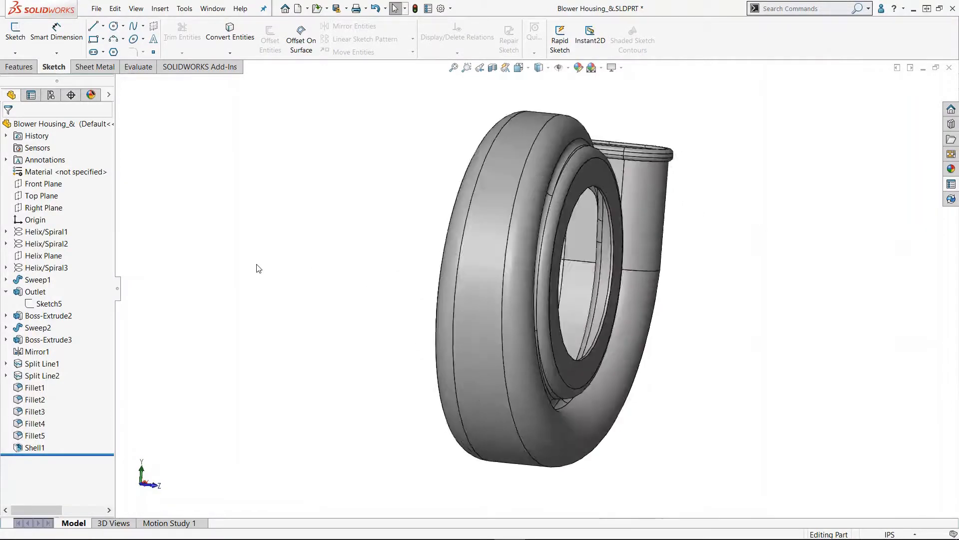
{"action": "right_click_drag", "start_coordinate": [321, 171], "coordinate": [342, 337]}
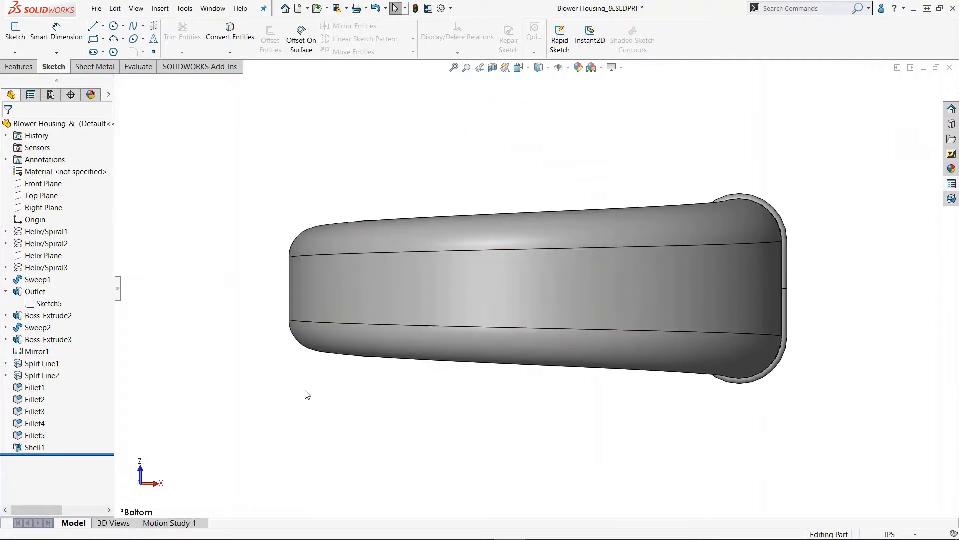
{"action": "right_click_drag", "start_coordinate": [268, 405], "coordinate": [272, 106]}
{"action": "right_click_drag", "start_coordinate": [248, 322], "coordinate": [600, 67]}
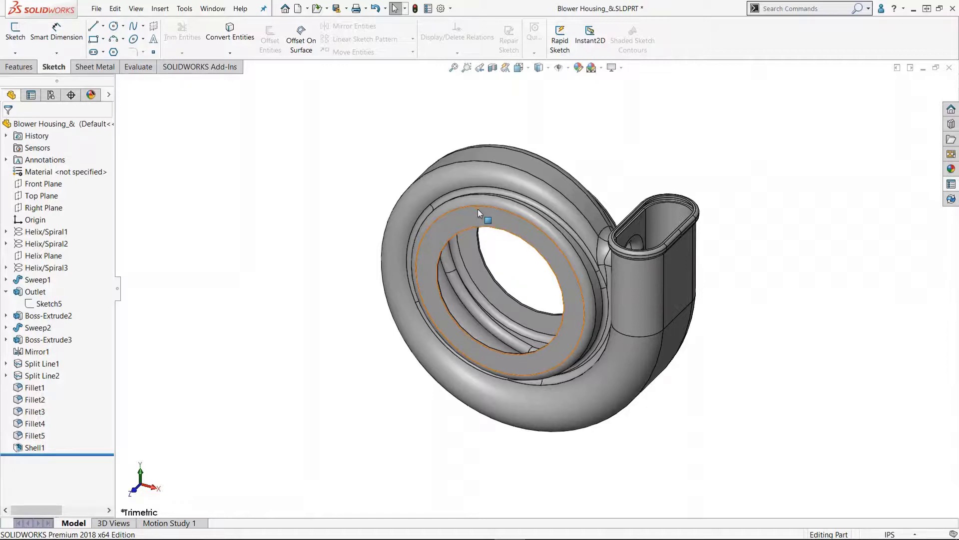
Start a sketch on the flat ring face around the inlet opening, viewed normal to the face
{"action": "left_click", "coordinate": [472, 220]}
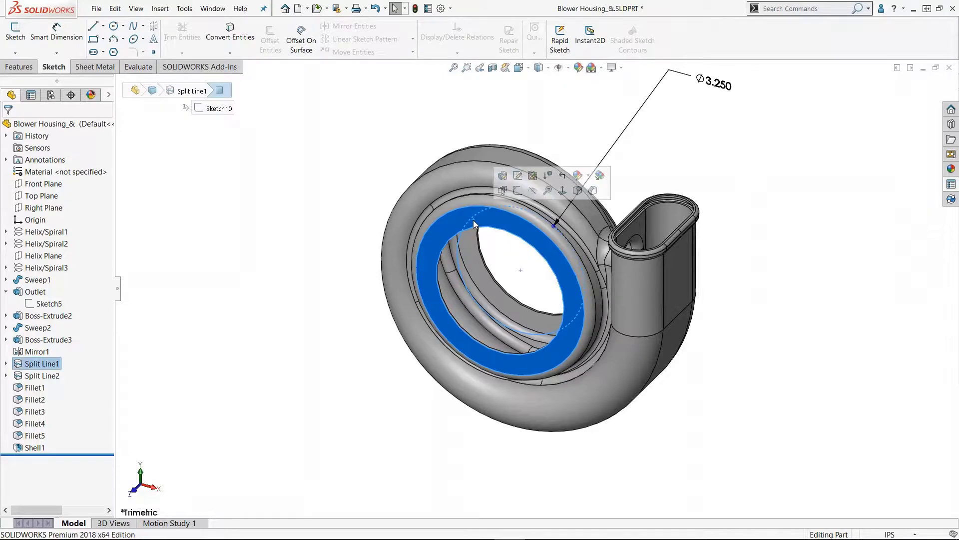
{"action": "left_click", "coordinate": [518, 191]}
{"action": "key", "text": "space"}
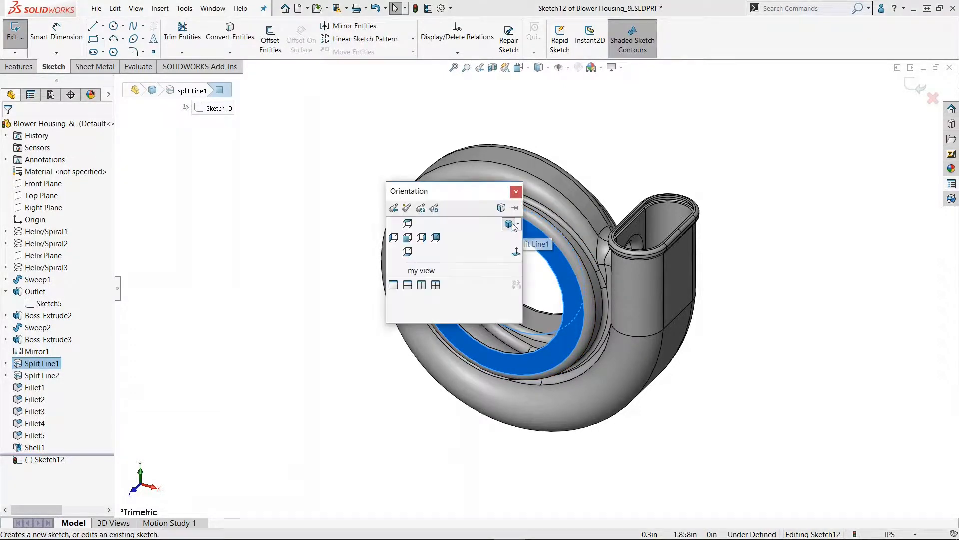
{"action": "left_click", "coordinate": [515, 254]}
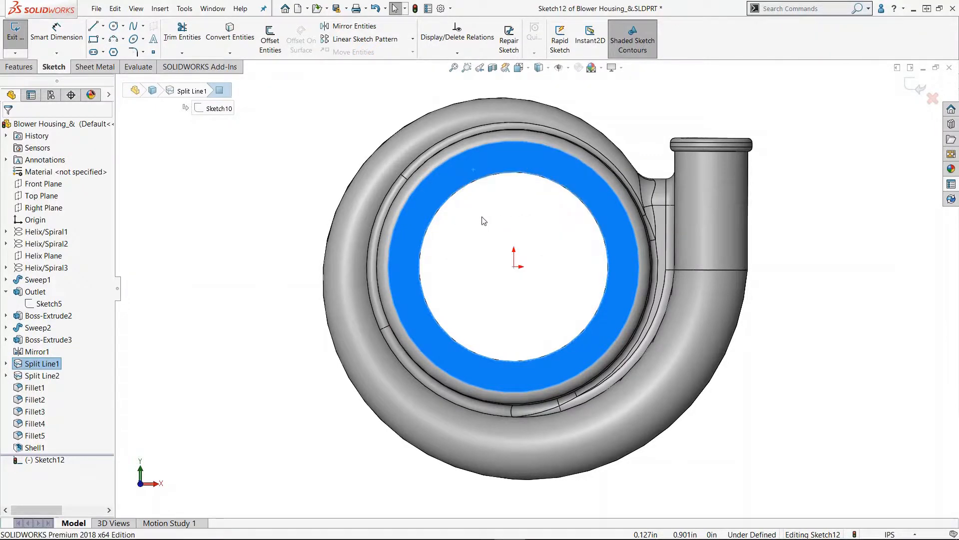
Sketch a slanted closed rectangle about 0.58 by 0.28 in with lines on the ring's left side
{"action": "key", "text": "l"}
{"action": "left_click", "coordinate": [410, 223]}
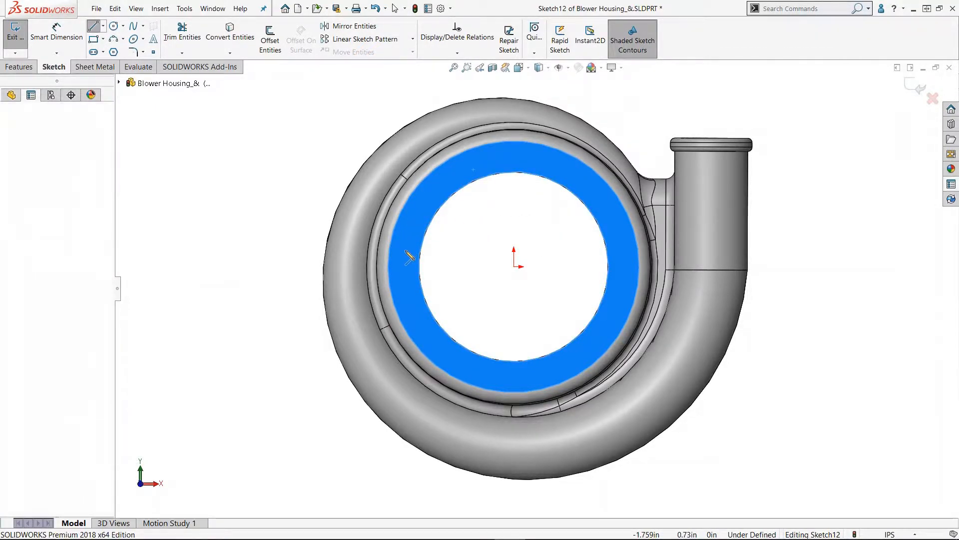
{"action": "left_click", "coordinate": [398, 253]}
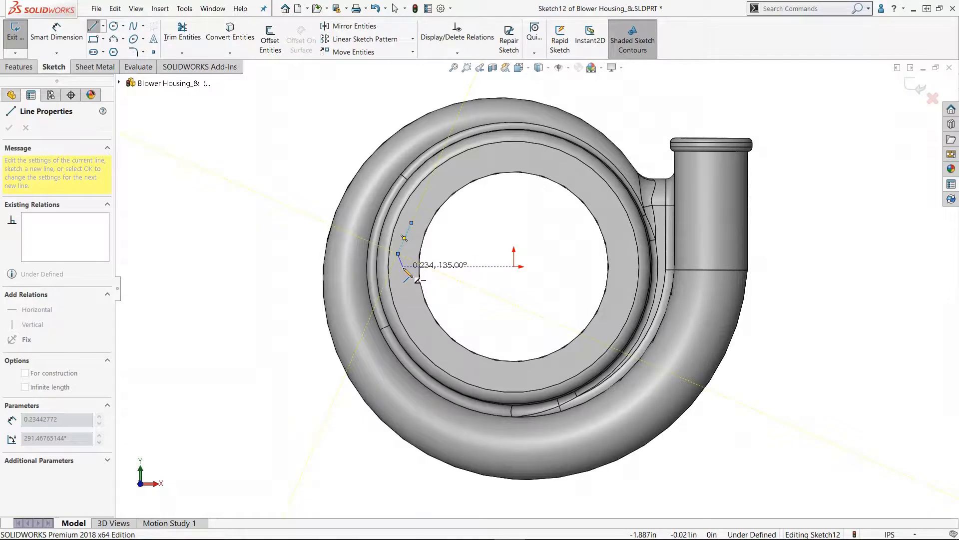
{"action": "left_click", "coordinate": [411, 259]}
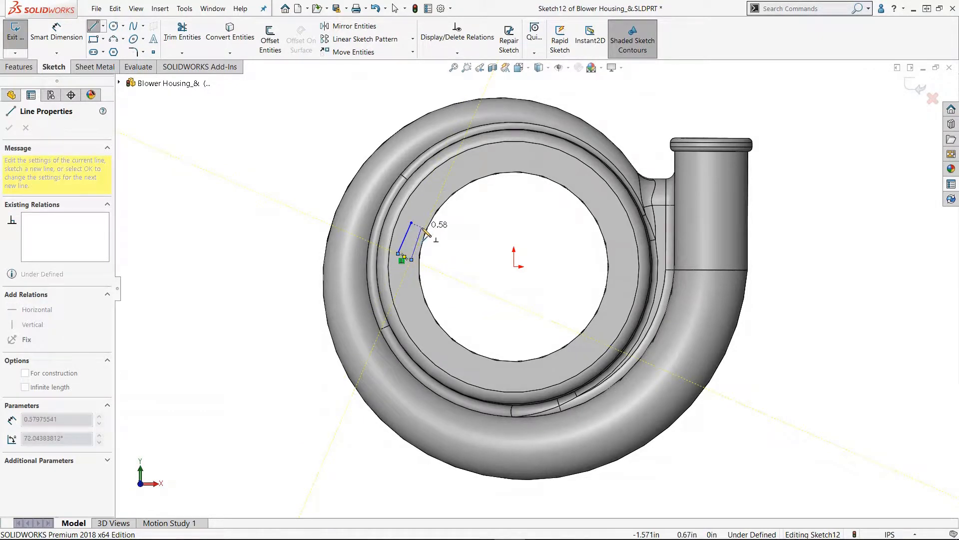
{"action": "left_click", "coordinate": [426, 229]}
{"action": "left_click", "coordinate": [411, 223]}
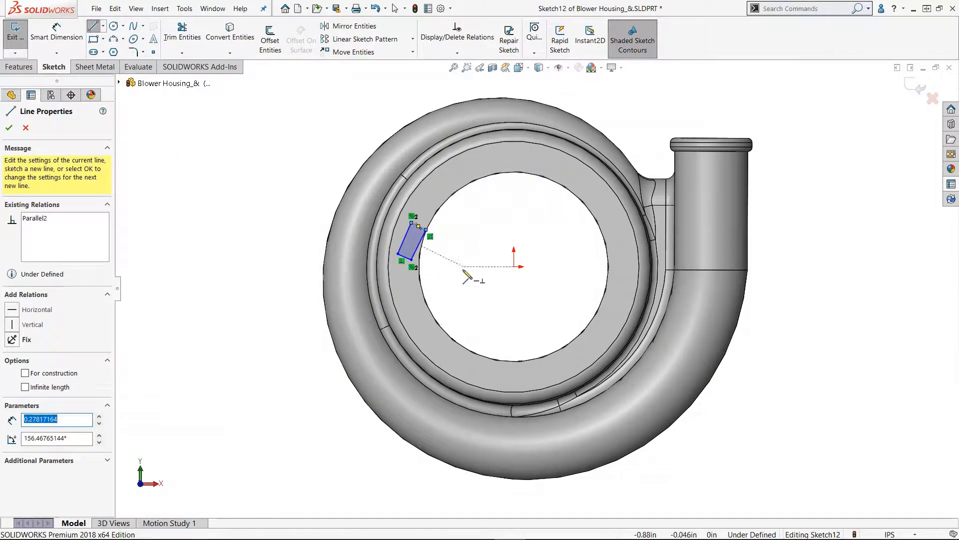
Dimension the rectangle's outer long side to 0.50 in
{"action": "right_click_drag", "start_coordinate": [469, 300], "coordinate": [475, 167]}
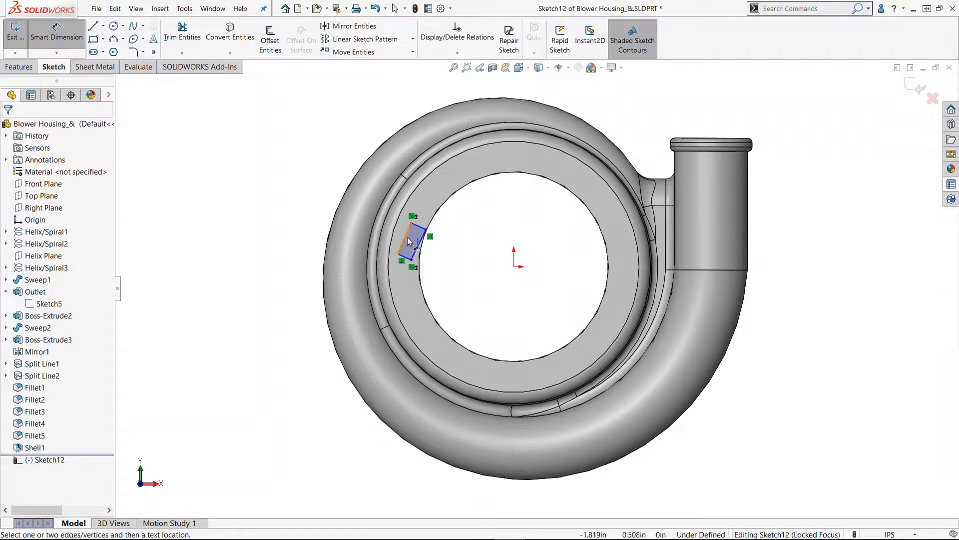
{"action": "left_click", "coordinate": [405, 238]}
{"action": "left_click", "coordinate": [306, 201]}
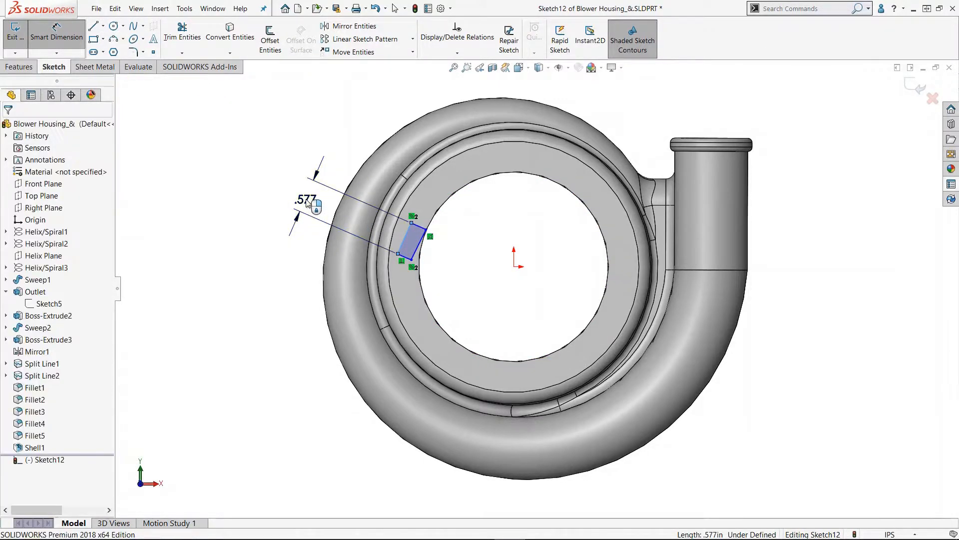
{"action": "type", "text": ".50in"}
{"action": "key", "text": "Return"}
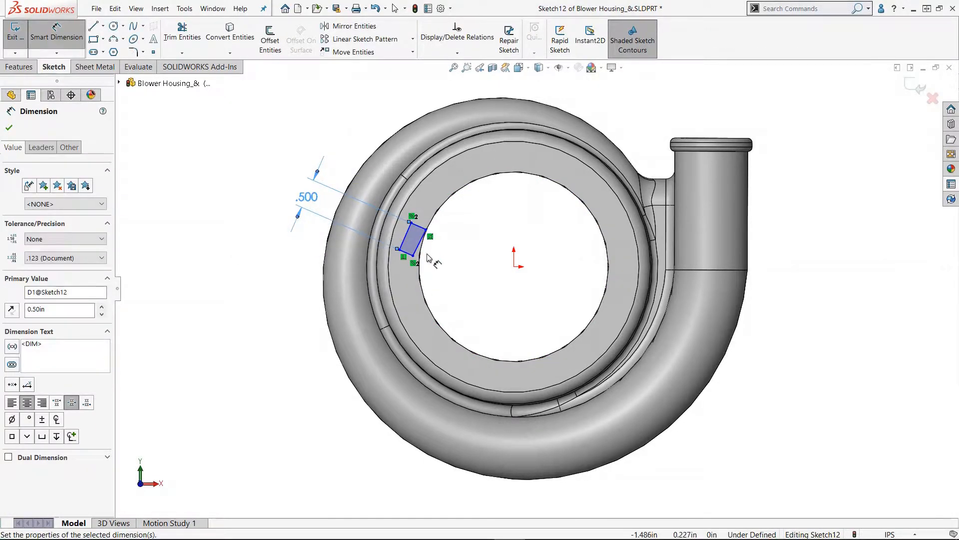
Delete the rectangle together with its dimension and exit the sketch
{"action": "key", "text": "Escape"}
{"action": "left_click_drag", "start_coordinate": [258, 135], "coordinate": [484, 299]}
{"action": "key", "text": "Delete"}
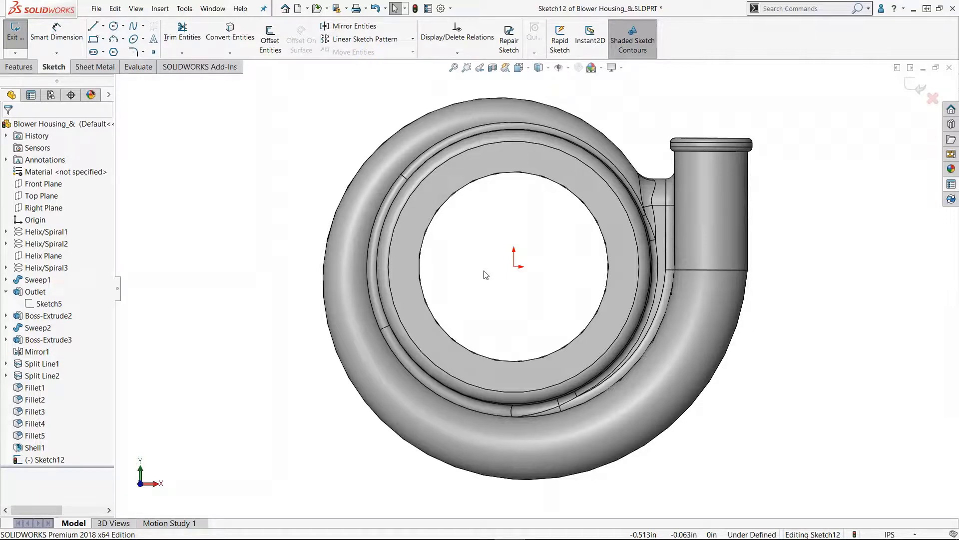
{"action": "left_click", "coordinate": [6, 29]}
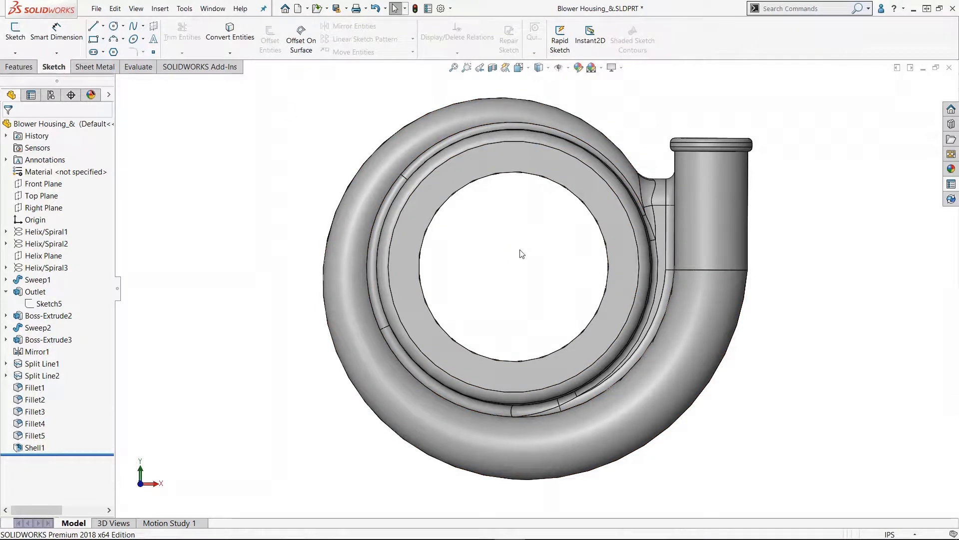
Open the shortcut bar customization and move the part shortcut bar clear of the available command buttons
{"action": "right_click_drag", "start_coordinate": [495, 285], "coordinate": [629, 160]}
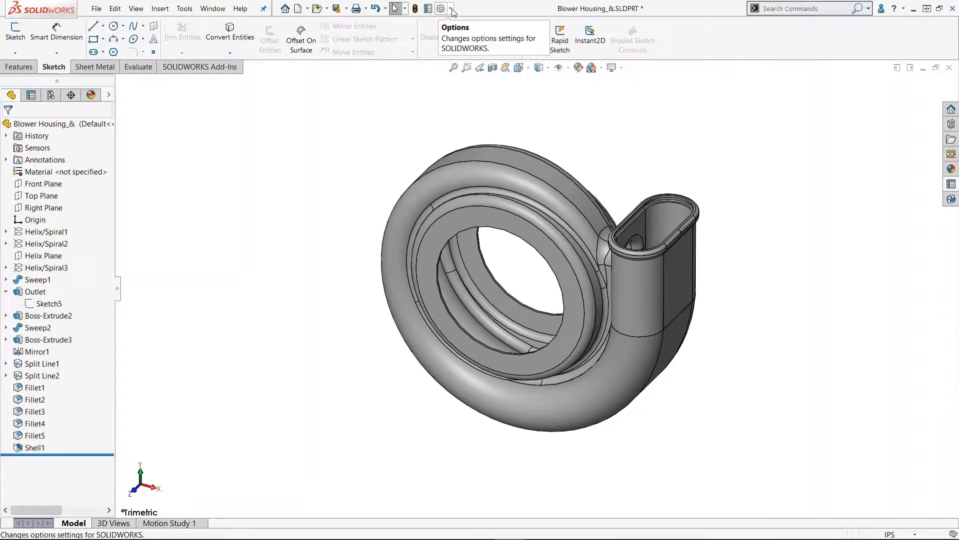
{"action": "left_click", "coordinate": [452, 10]}
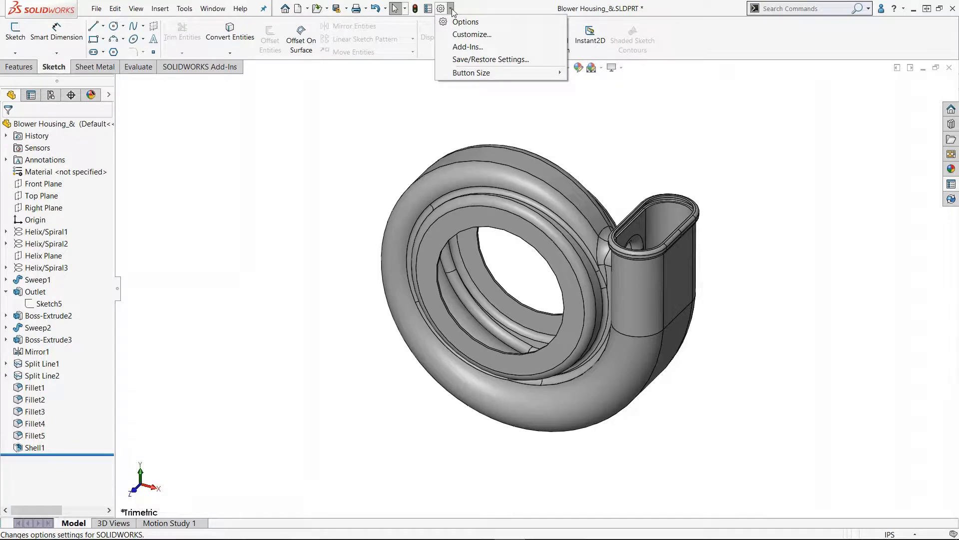
{"action": "left_click", "coordinate": [473, 35]}
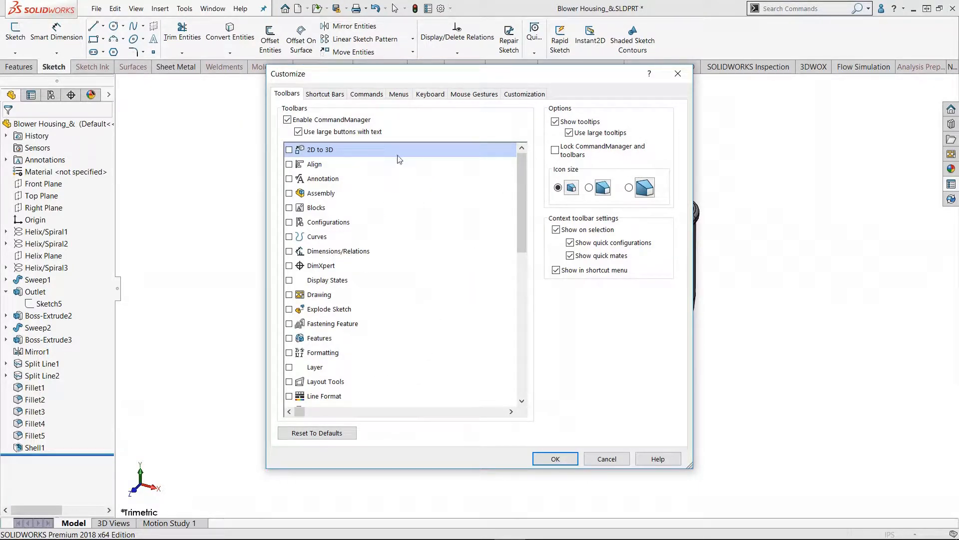
{"action": "left_click", "coordinate": [326, 94]}
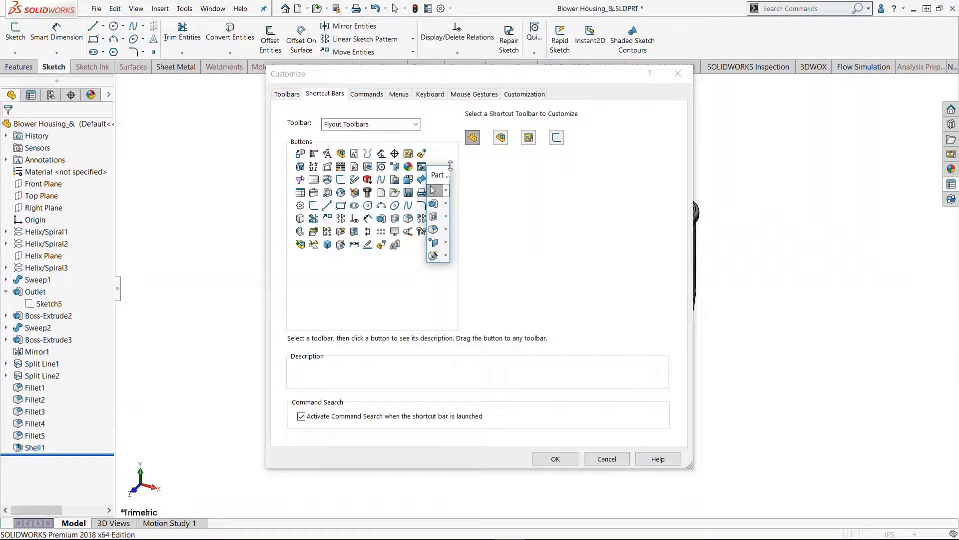
{"action": "left_click_drag", "start_coordinate": [439, 176], "coordinate": [505, 183]}
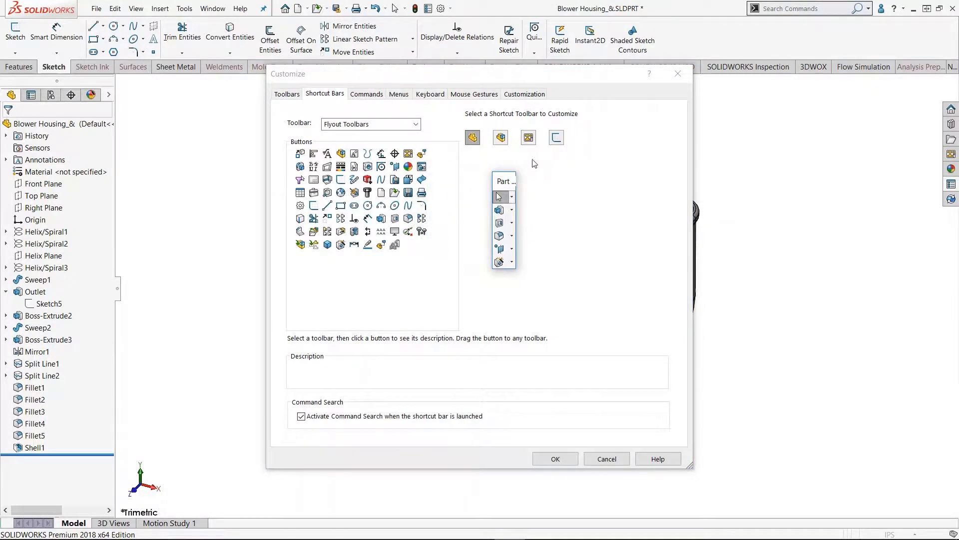
Look through the customization settings for commands, menus, keyboard shortcuts, mouse gestures and resets
{"action": "left_click", "coordinate": [368, 95]}
{"action": "scroll", "coordinate": [378, 223], "scroll_direction": "down", "scroll_amount": 4}
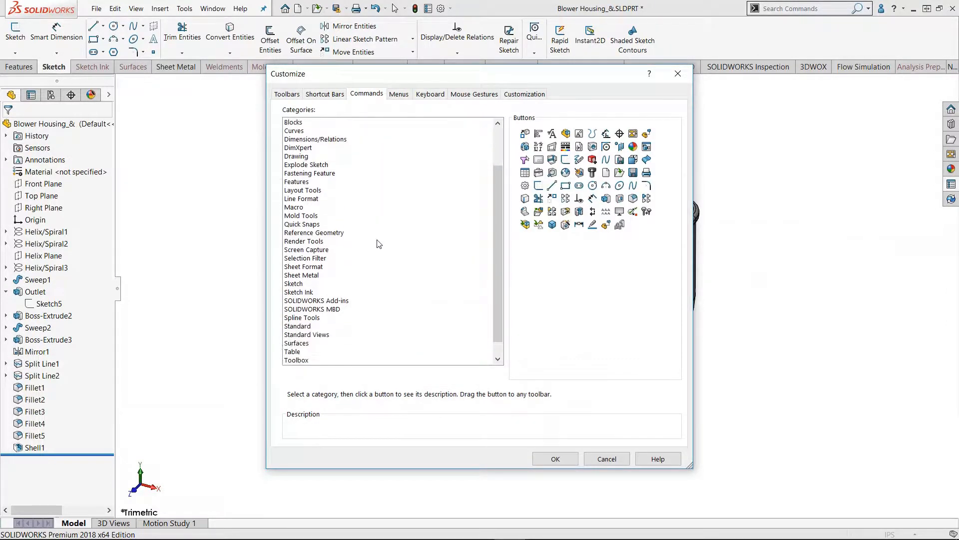
{"action": "left_click", "coordinate": [405, 95]}
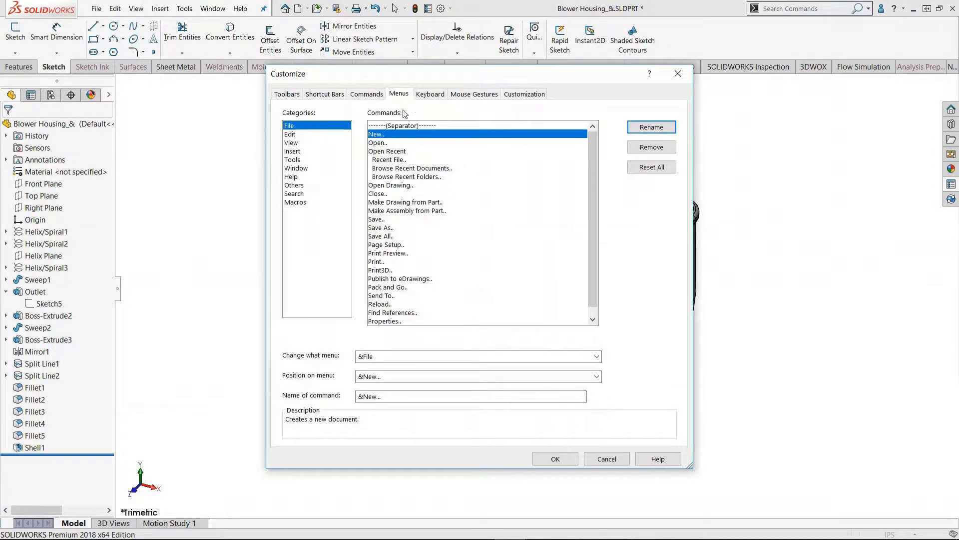
{"action": "left_click", "coordinate": [430, 94]}
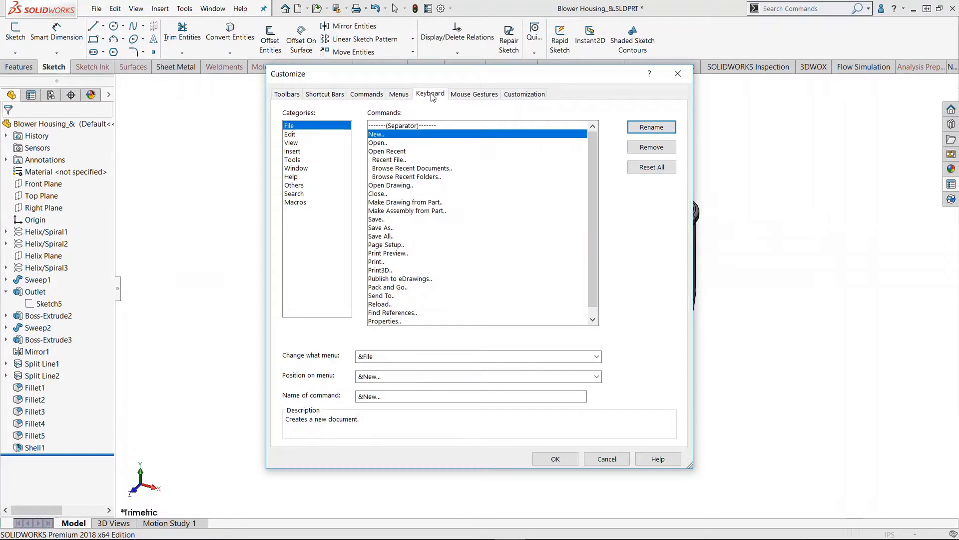
{"action": "left_click", "coordinate": [466, 95]}
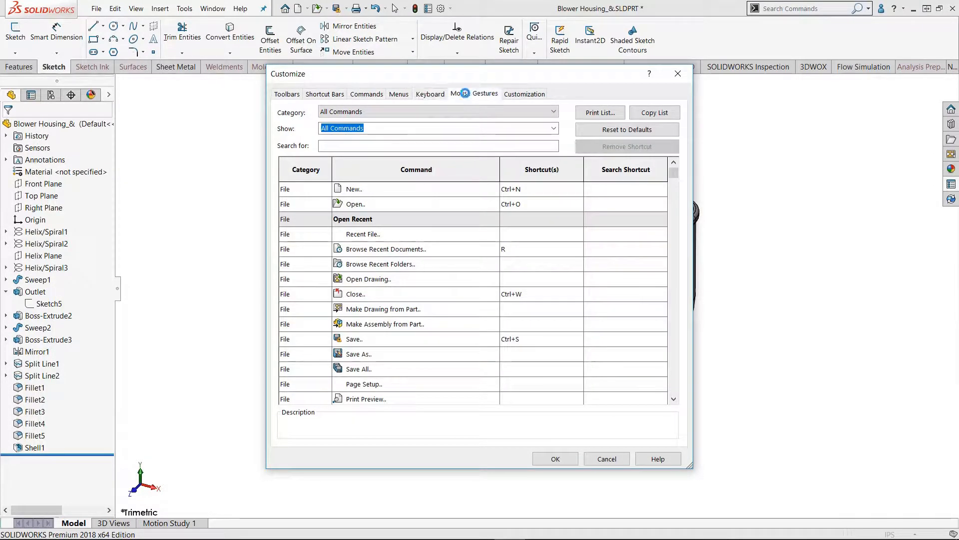
{"action": "left_click", "coordinate": [523, 94]}
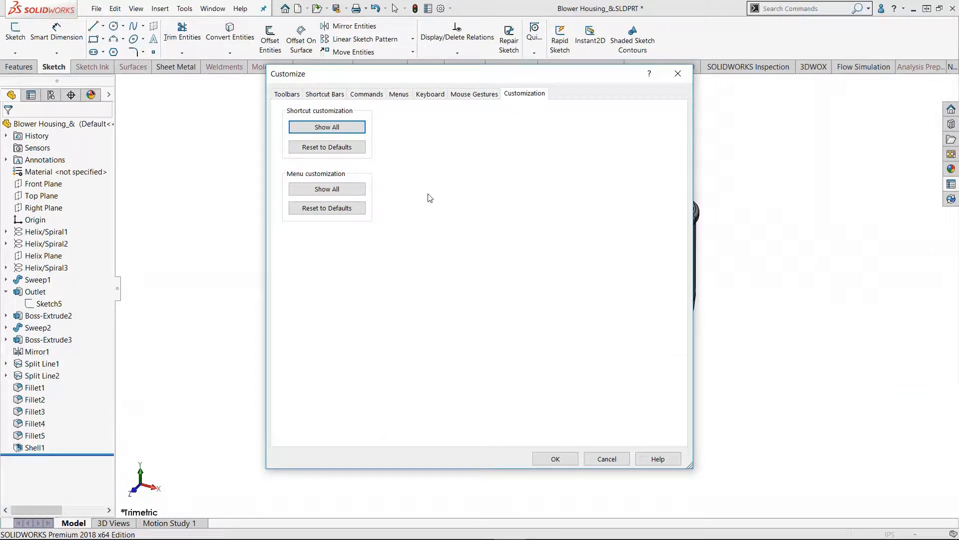
Show the 2D to 3D and Align toolbars and reposition the docked toolbar along the window edge
{"action": "left_click", "coordinate": [293, 98]}
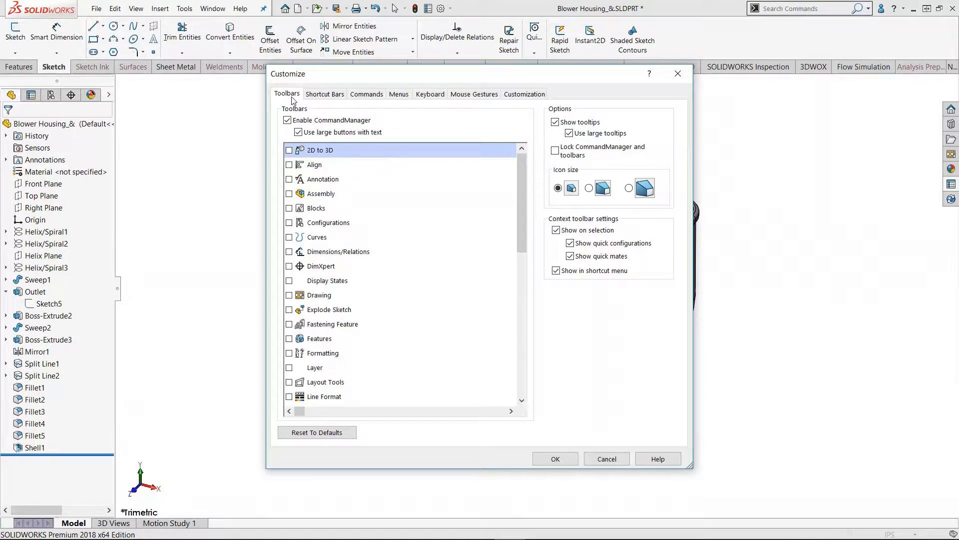
{"action": "left_click", "coordinate": [289, 150]}
{"action": "left_click", "coordinate": [289, 165]}
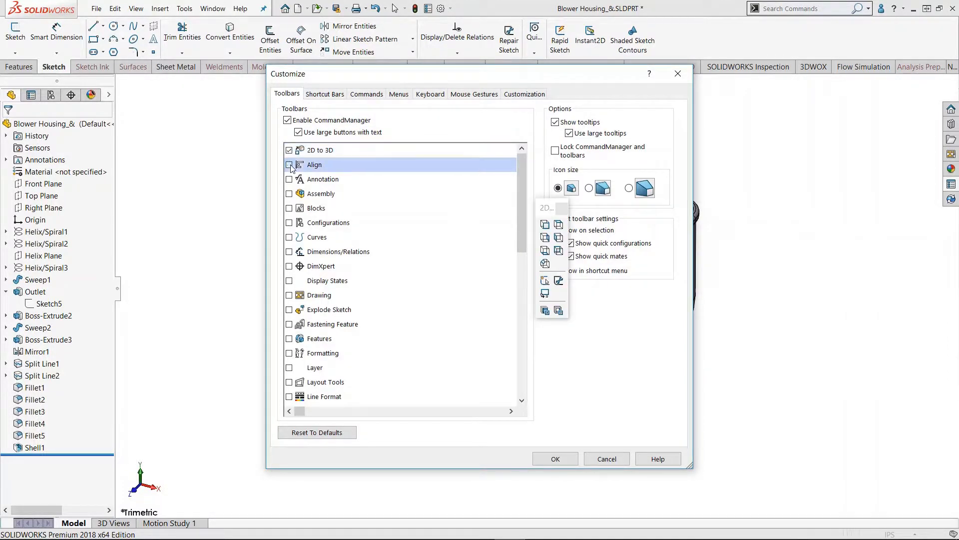
{"action": "left_click_drag", "start_coordinate": [8, 77], "coordinate": [2, 152]}
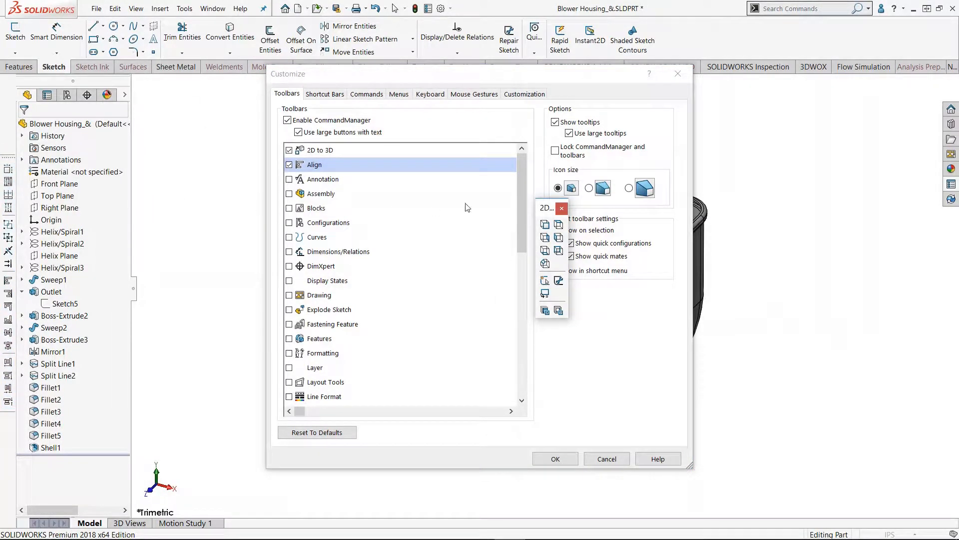
Close the floating 2D to 3D toolbar, undock the Align toolbar, and turn both toolbars off
{"action": "left_click", "coordinate": [562, 208]}
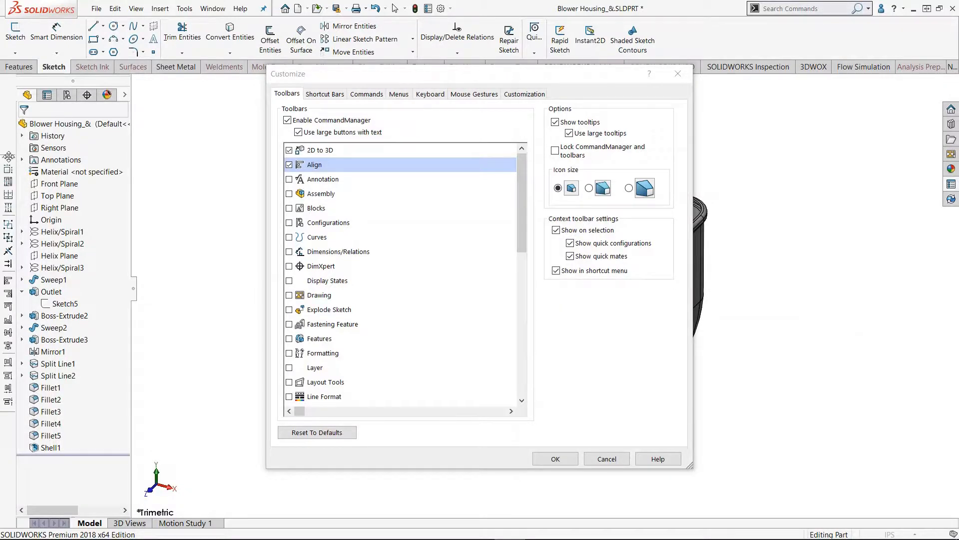
{"action": "left_click_drag", "start_coordinate": [5, 156], "coordinate": [195, 159]}
{"action": "left_click", "coordinate": [263, 150]}
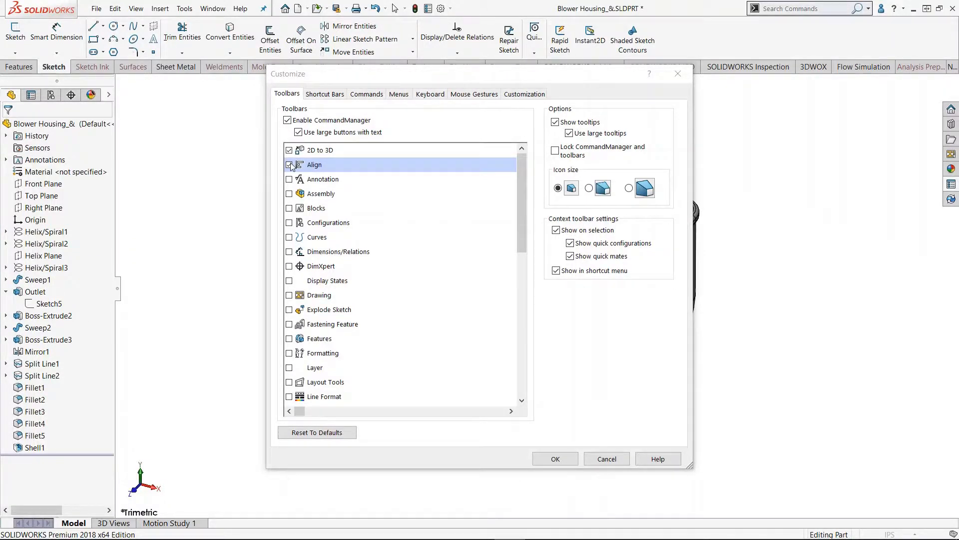
{"action": "left_click", "coordinate": [289, 150]}
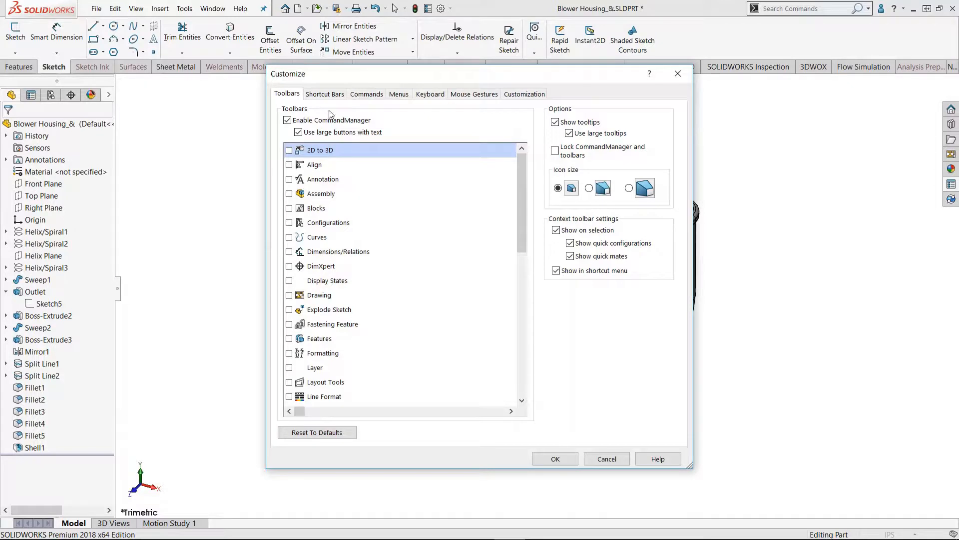
Review the customizable shortcut bars for parts, assemblies, drawings and sketches
{"action": "left_click", "coordinate": [325, 94]}
{"action": "left_click_drag", "start_coordinate": [437, 176], "coordinate": [523, 186]}
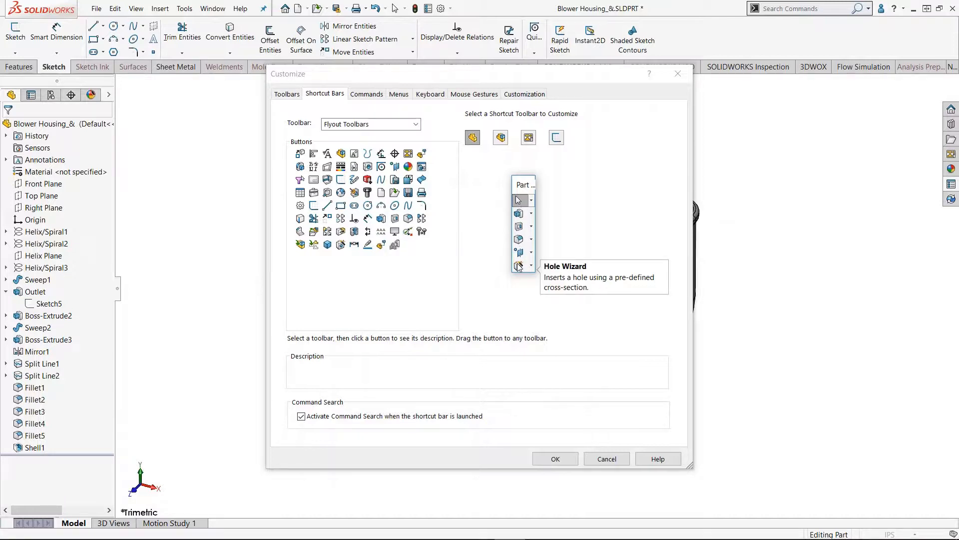
{"action": "left_click", "coordinate": [473, 139]}
{"action": "left_click", "coordinate": [501, 138]}
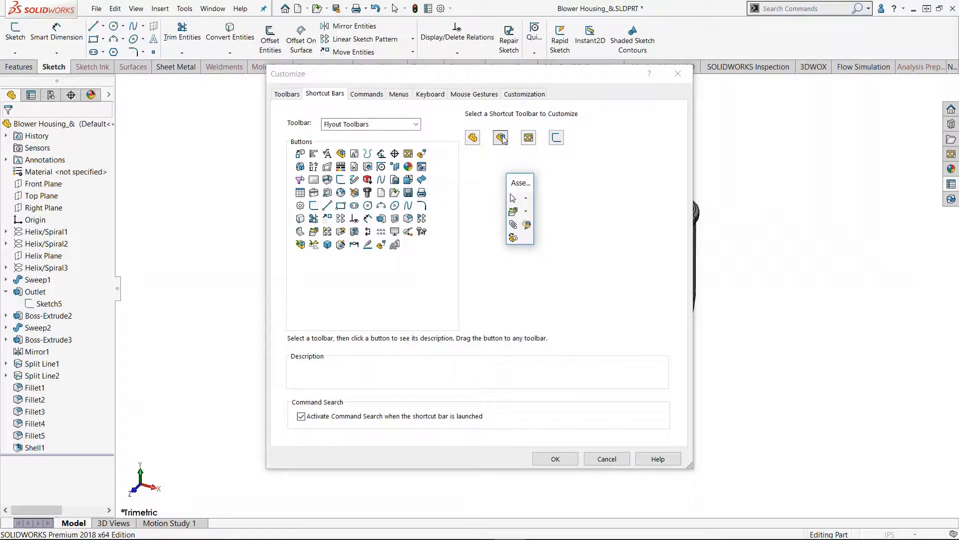
{"action": "left_click", "coordinate": [532, 140]}
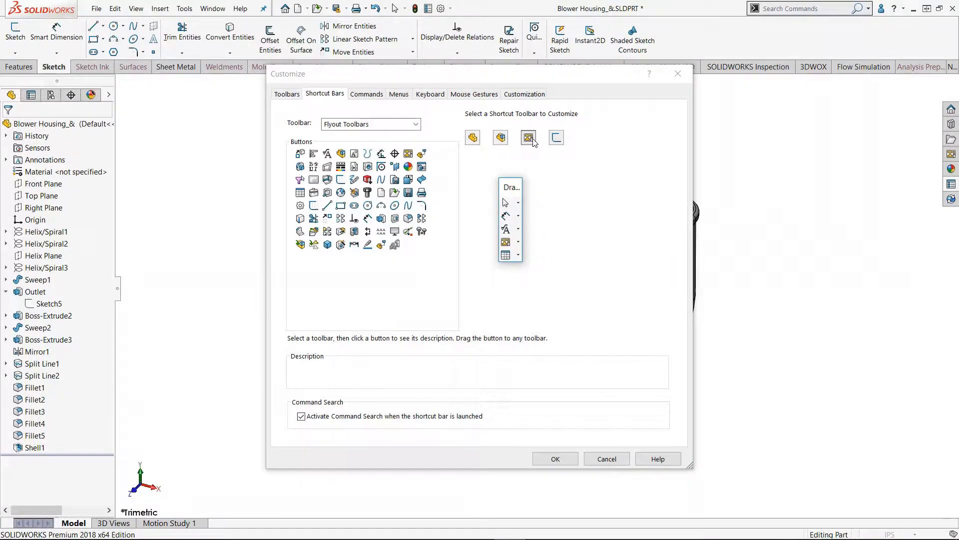
{"action": "left_click", "coordinate": [562, 143]}
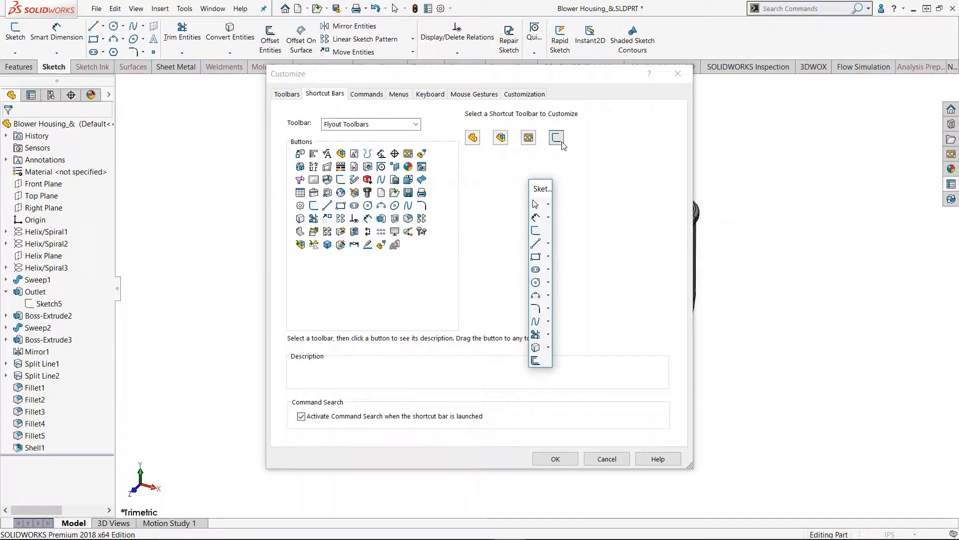
{"action": "left_click", "coordinate": [500, 143]}
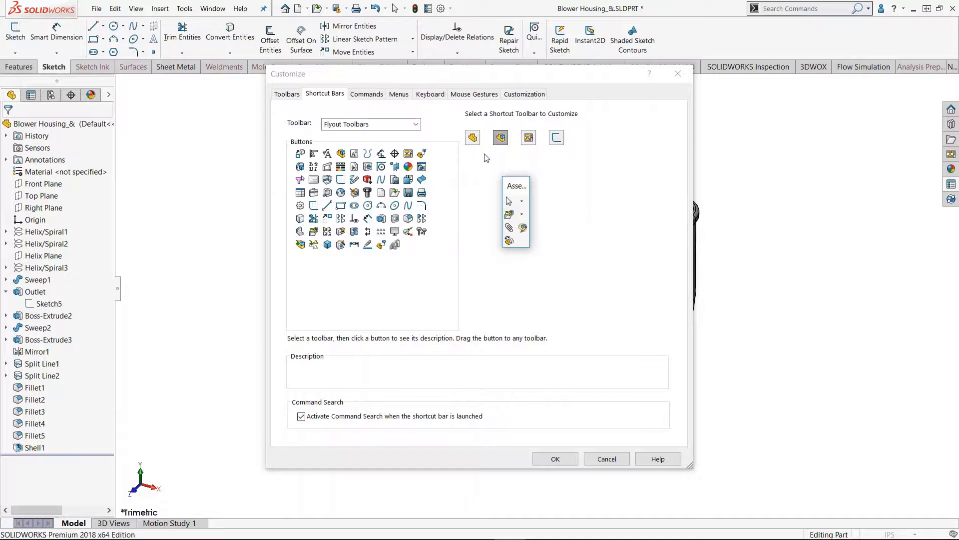
Add the Sheet Metal base flange and edge flange commands to the part shortcut bar below Hole Wizard
{"action": "left_click", "coordinate": [472, 137]}
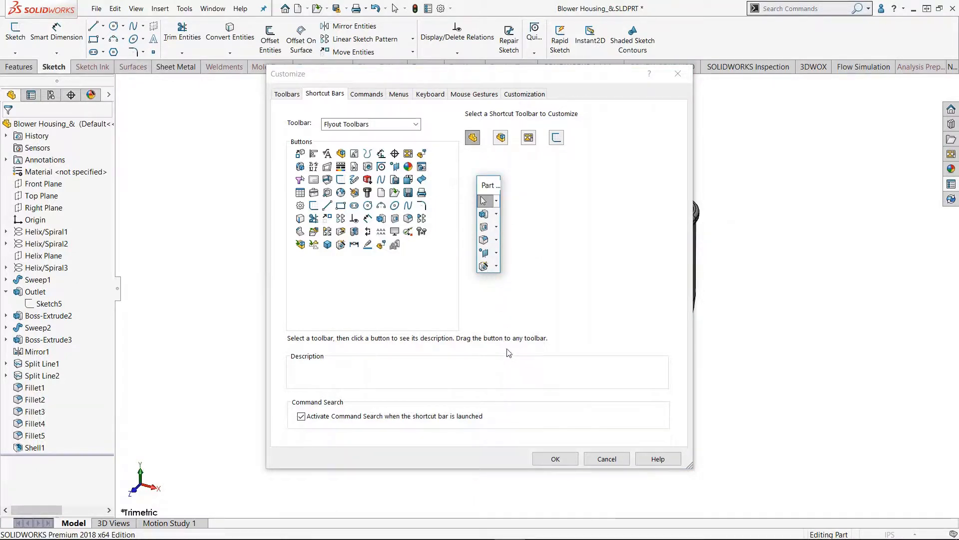
{"action": "left_click", "coordinate": [416, 124]}
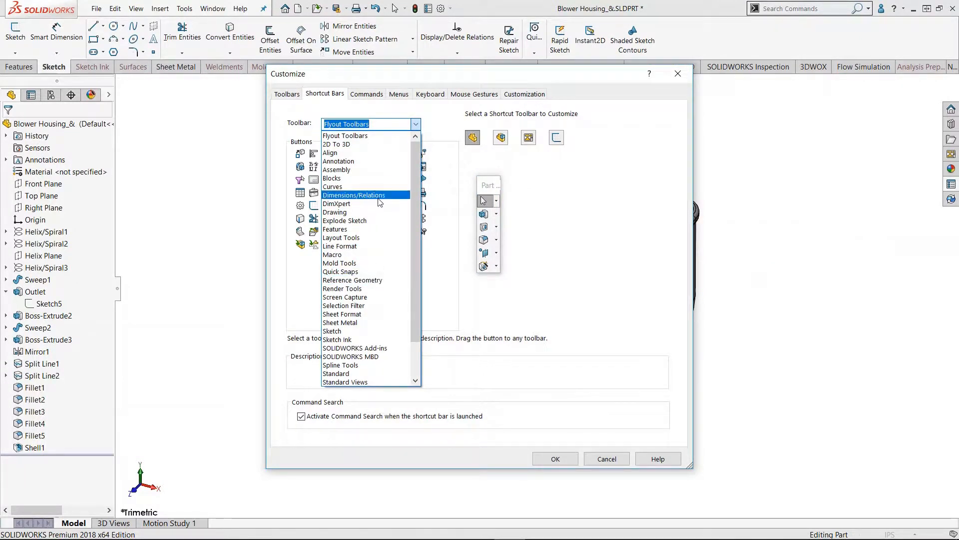
{"action": "left_click", "coordinate": [370, 323]}
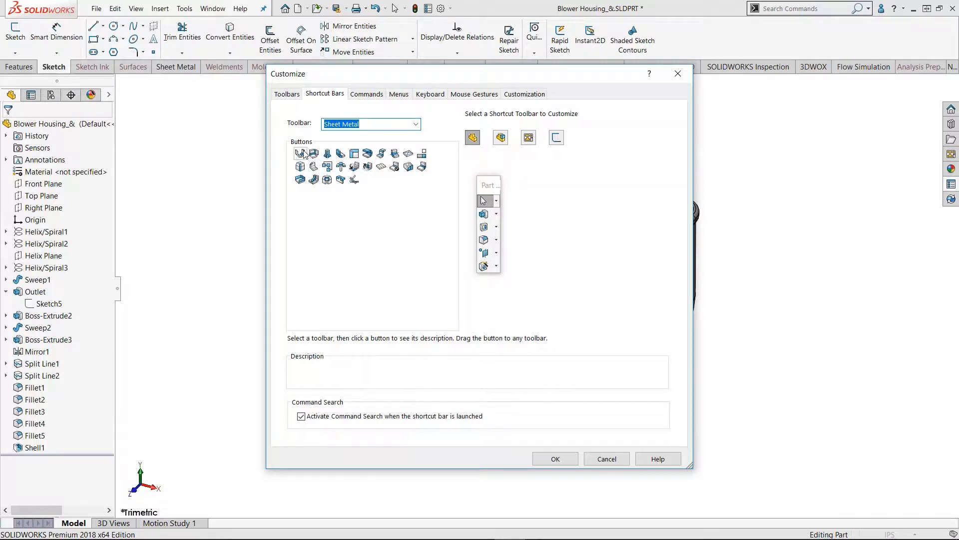
{"action": "left_click_drag", "start_coordinate": [303, 154], "coordinate": [486, 272]}
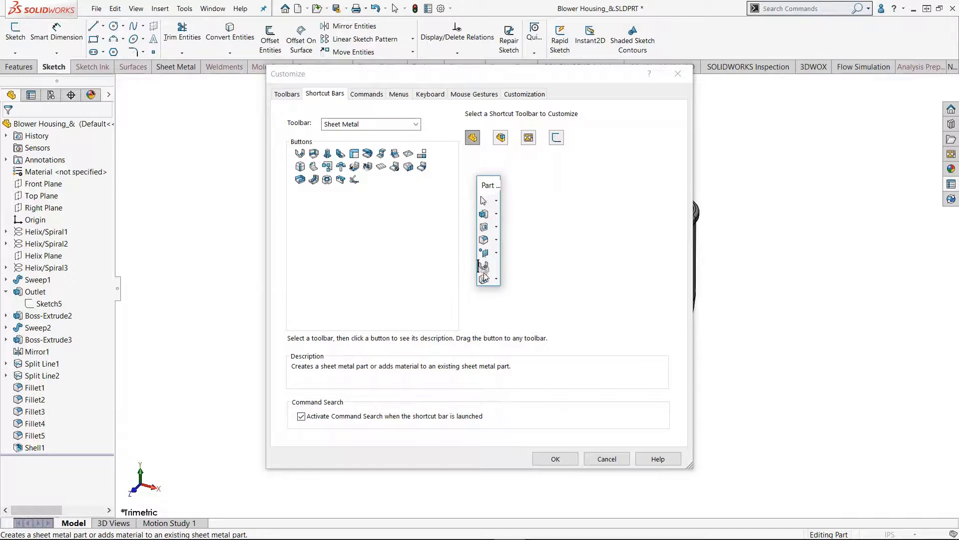
{"action": "left_click_drag", "start_coordinate": [483, 267], "coordinate": [498, 280]}
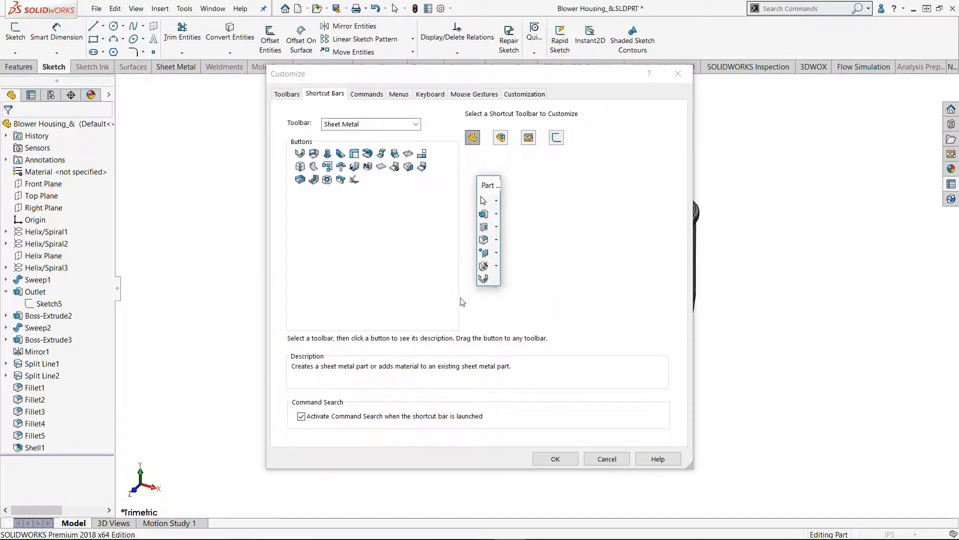
{"action": "left_click_drag", "start_coordinate": [341, 154], "coordinate": [489, 285]}
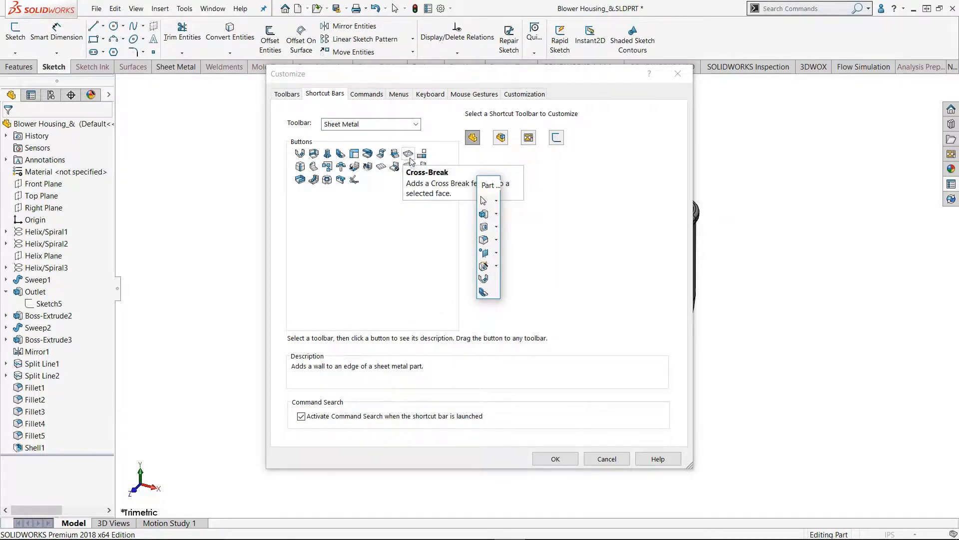
Add the Selection Filter flyout to the CommandManager's Sketch commands after Shaded Sketch Contours
{"action": "left_click", "coordinate": [369, 95]}
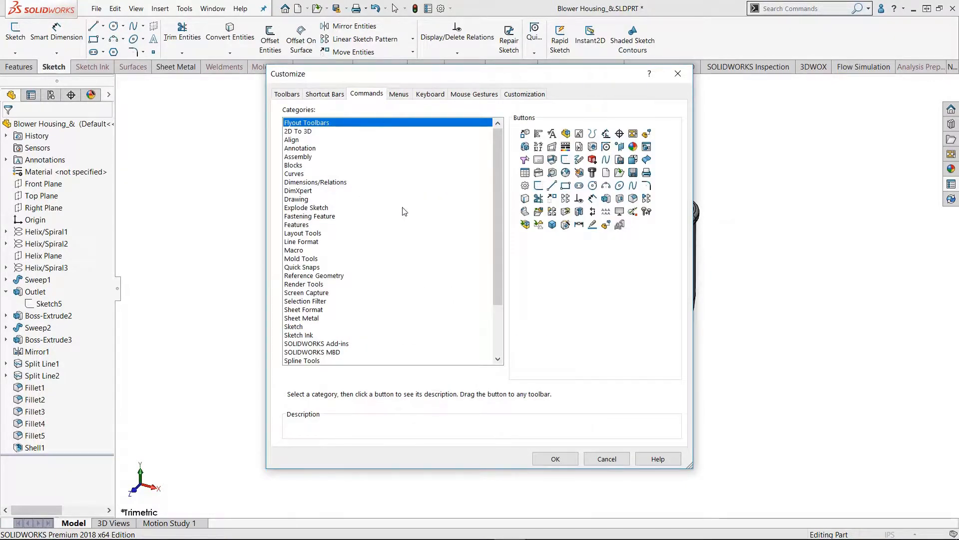
{"action": "scroll", "coordinate": [406, 212], "scroll_direction": "down", "scroll_amount": 3}
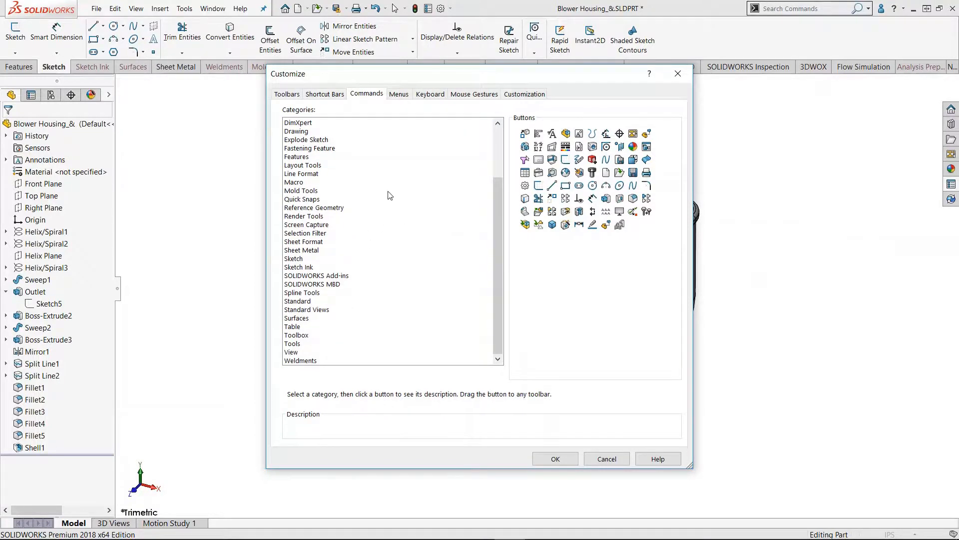
{"action": "scroll", "coordinate": [370, 210], "scroll_direction": "up", "scroll_amount": 3}
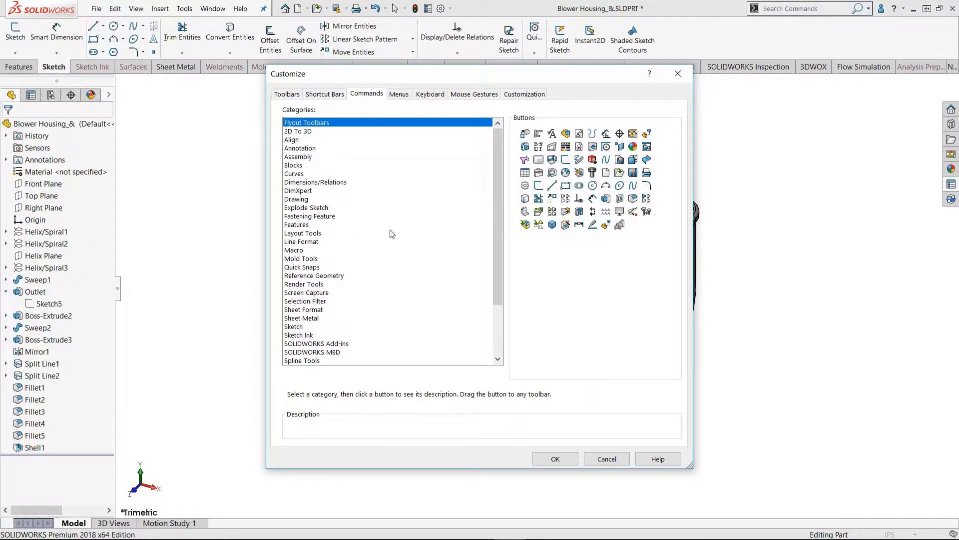
{"action": "left_click_drag", "start_coordinate": [525, 159], "coordinate": [672, 37]}
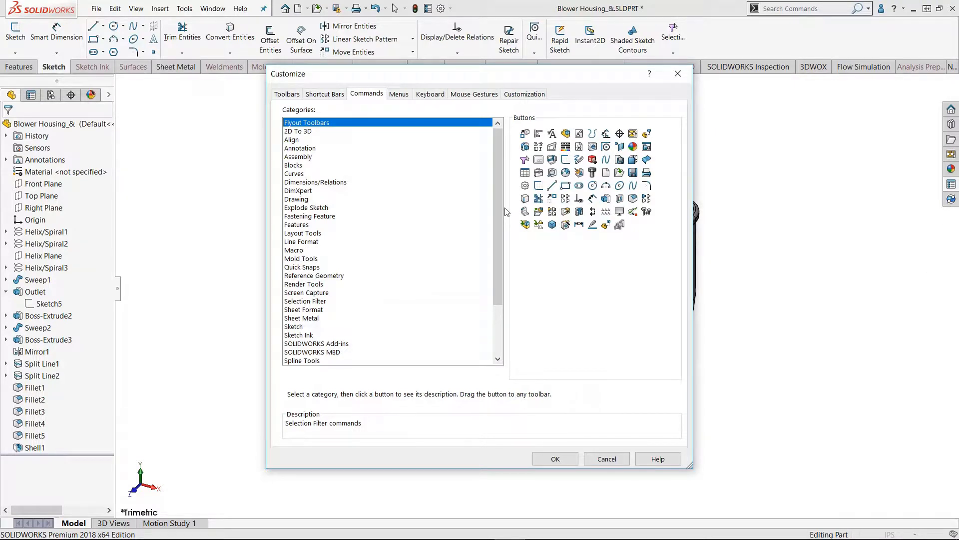
Examine the menu customization for the Edit, View and Insert categories
{"action": "left_click", "coordinate": [399, 94]}
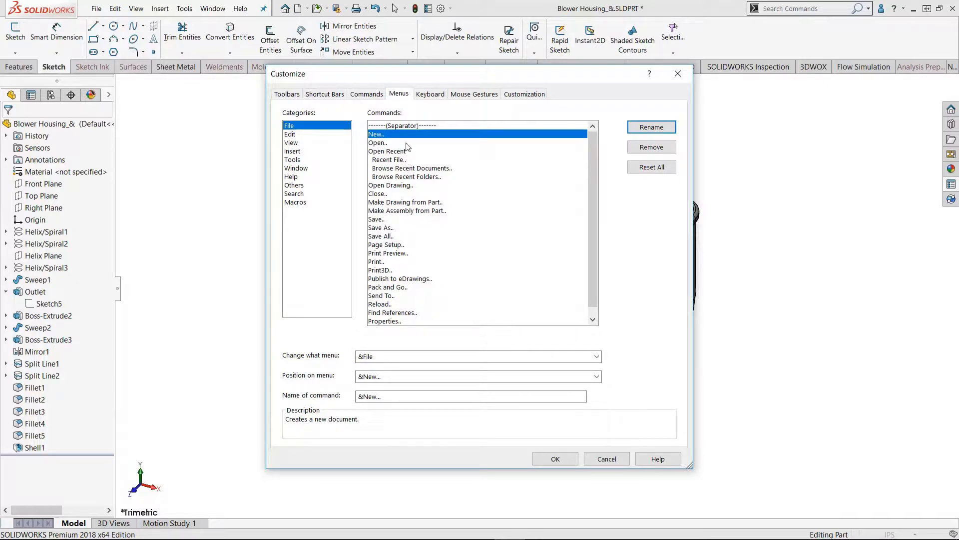
{"action": "left_click", "coordinate": [298, 133]}
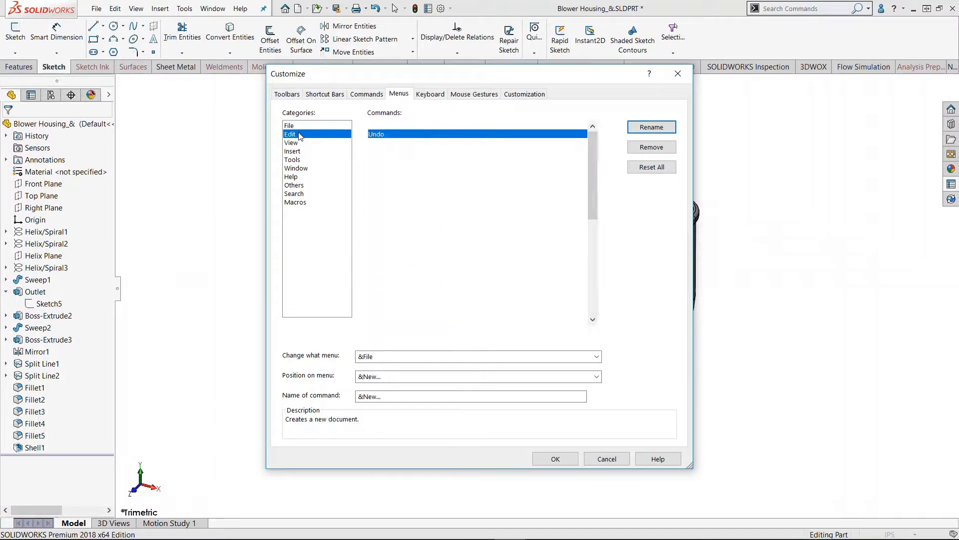
{"action": "left_click", "coordinate": [309, 143]}
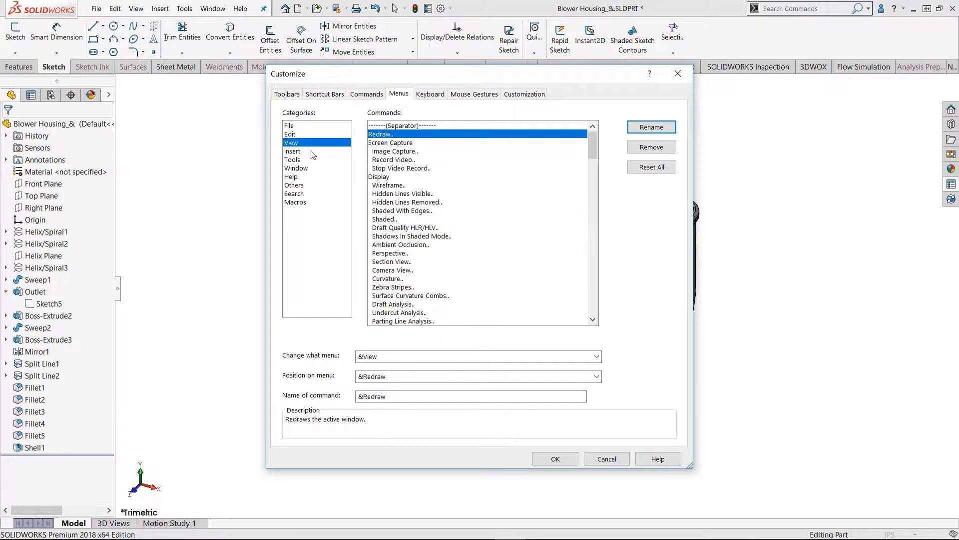
{"action": "left_click", "coordinate": [312, 151]}
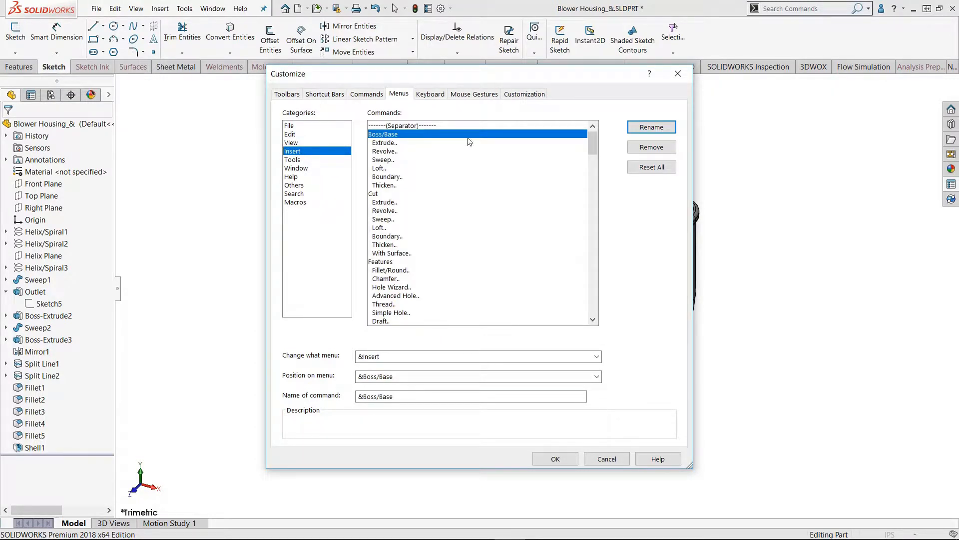
Look through the keyboard shortcut list for the File, Edit and View commands
{"action": "left_click", "coordinate": [431, 94]}
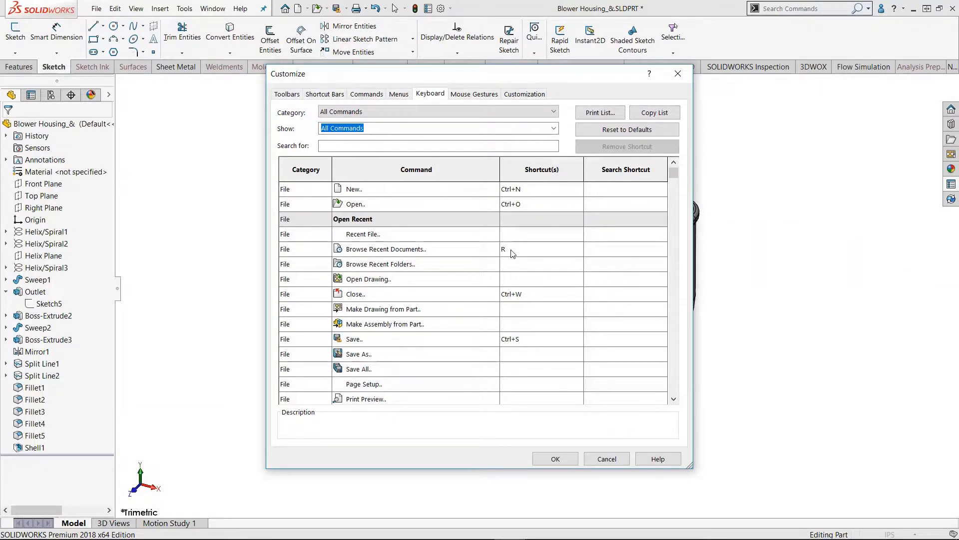
{"action": "scroll", "coordinate": [511, 253], "scroll_direction": "down", "scroll_amount": 12}
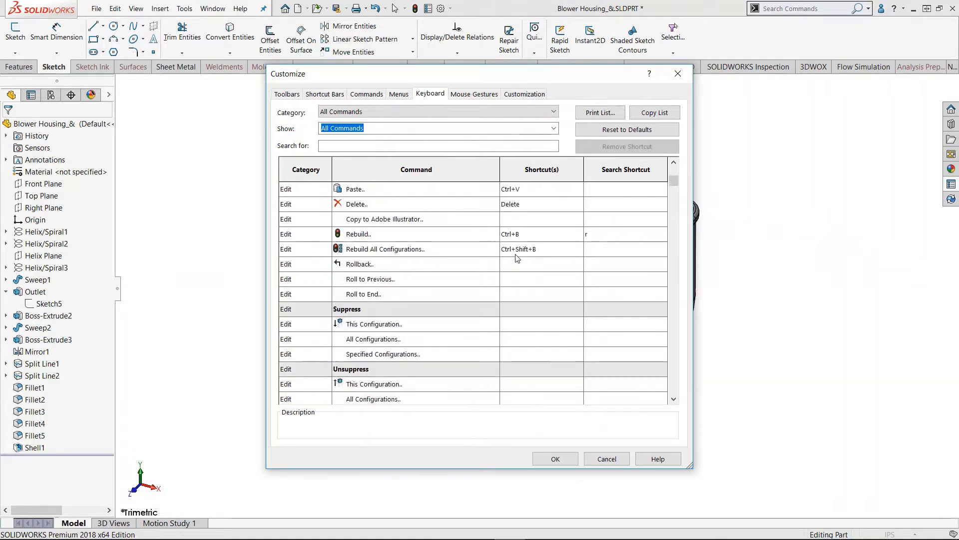
{"action": "scroll", "coordinate": [518, 256], "scroll_direction": "down", "scroll_amount": 5}
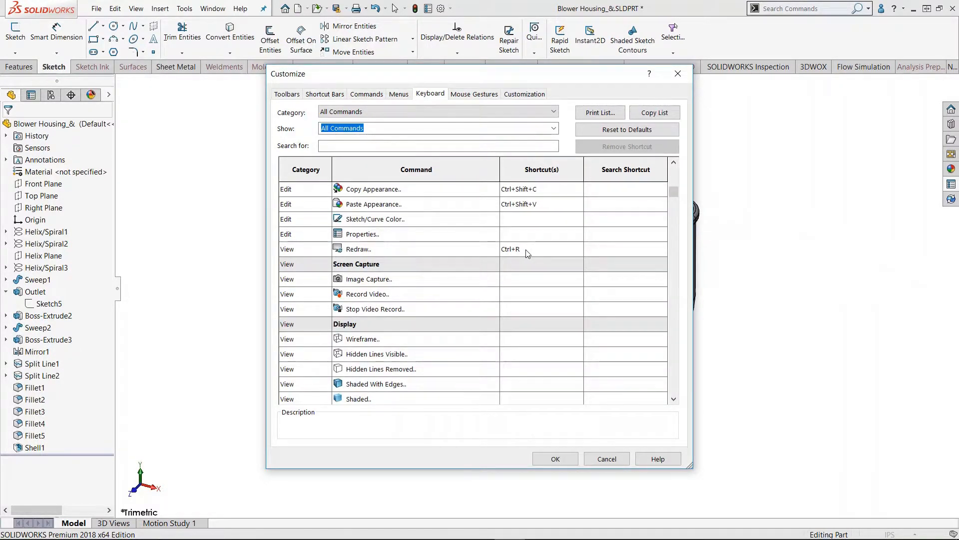
{"action": "scroll", "coordinate": [532, 280], "scroll_direction": "down", "scroll_amount": 8}
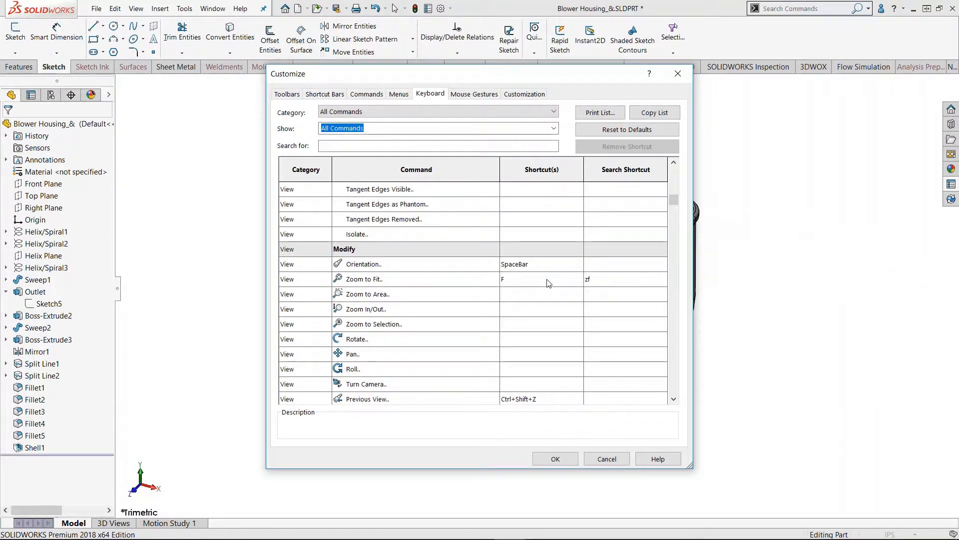
{"action": "scroll", "coordinate": [547, 286], "scroll_direction": "down", "scroll_amount": 5}
{"action": "scroll", "coordinate": [548, 285], "scroll_direction": "down", "scroll_amount": 6}
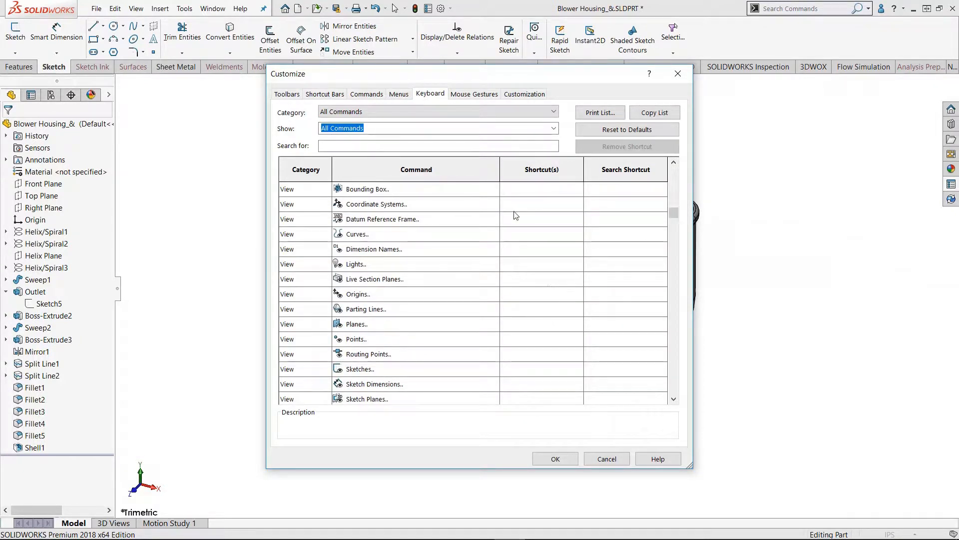
Try the 4-gesture and 12-gesture layouts for the mouse gesture guides, and return the setting to 8 gestures
{"action": "left_click", "coordinate": [469, 94]}
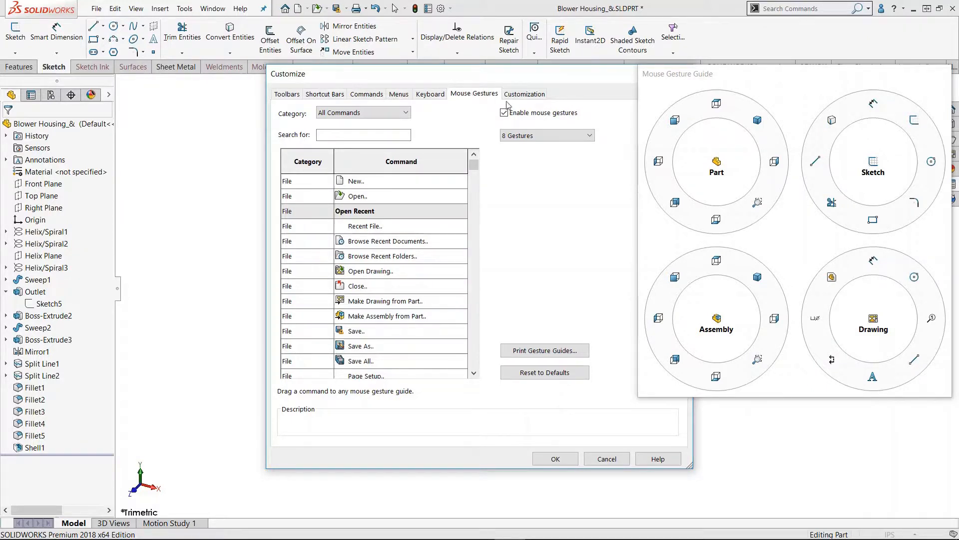
{"action": "left_click", "coordinate": [559, 136]}
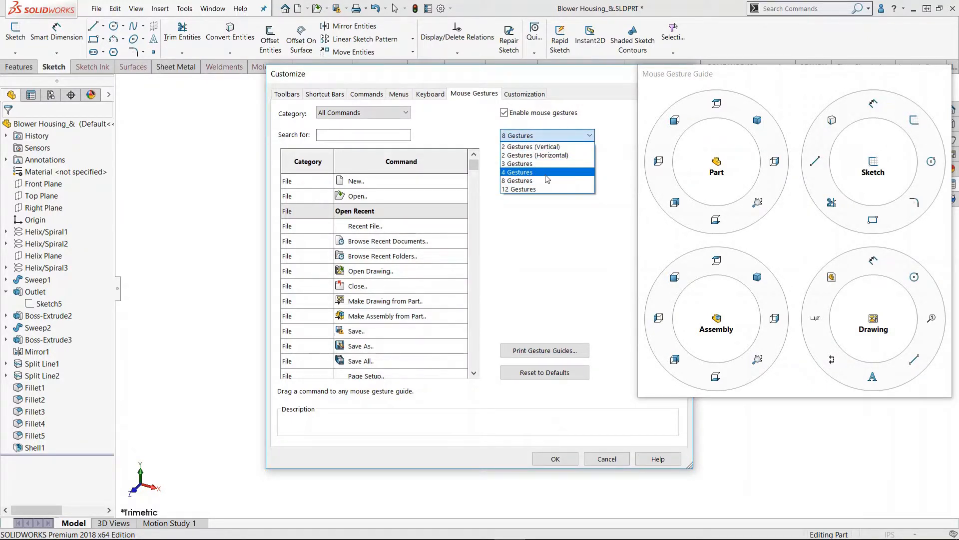
{"action": "left_click", "coordinate": [548, 172]}
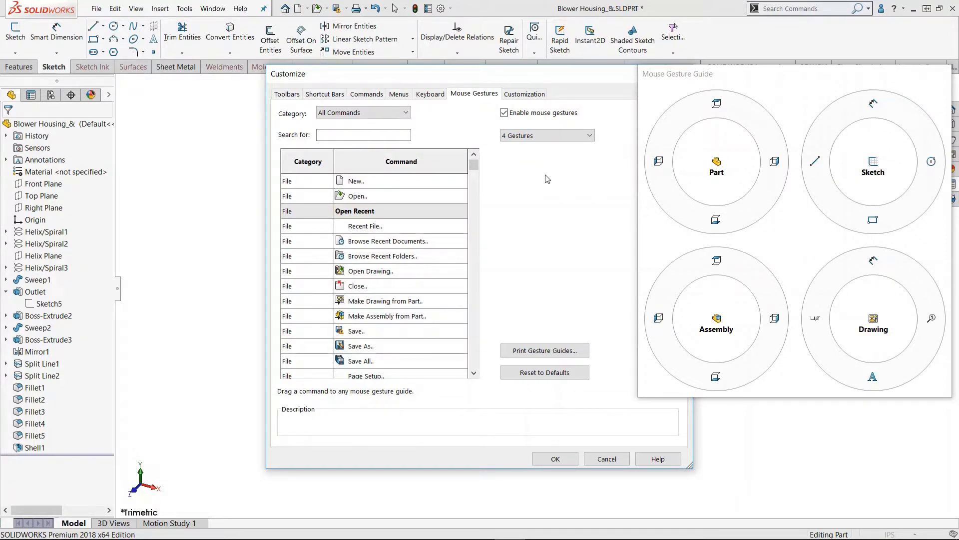
{"action": "left_click", "coordinate": [552, 139]}
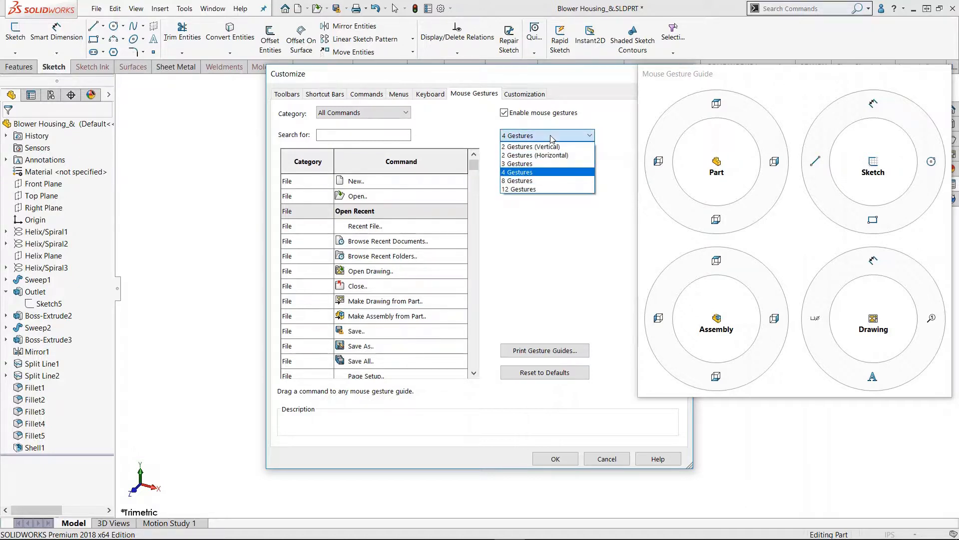
{"action": "left_click", "coordinate": [545, 191]}
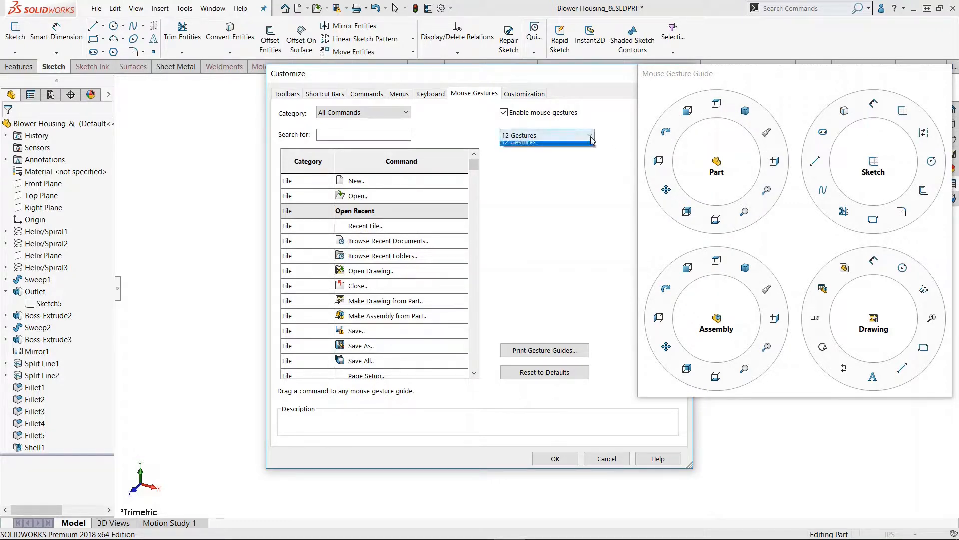
{"action": "left_click", "coordinate": [538, 136]}
{"action": "left_click", "coordinate": [536, 180]}
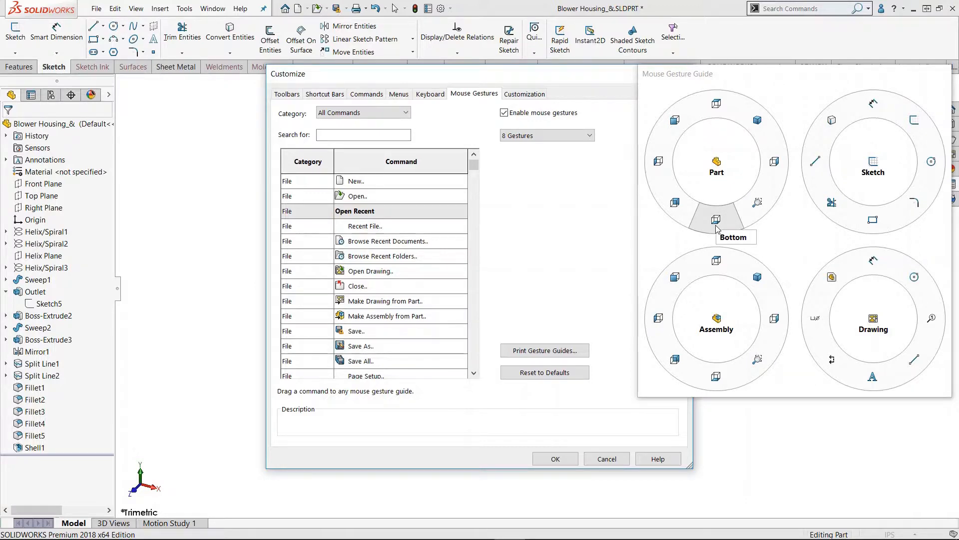
Review the File, Edit and View commands available for mouse gestures, accept the customization and save the part
{"action": "scroll", "coordinate": [399, 295], "scroll_direction": "down", "scroll_amount": 7}
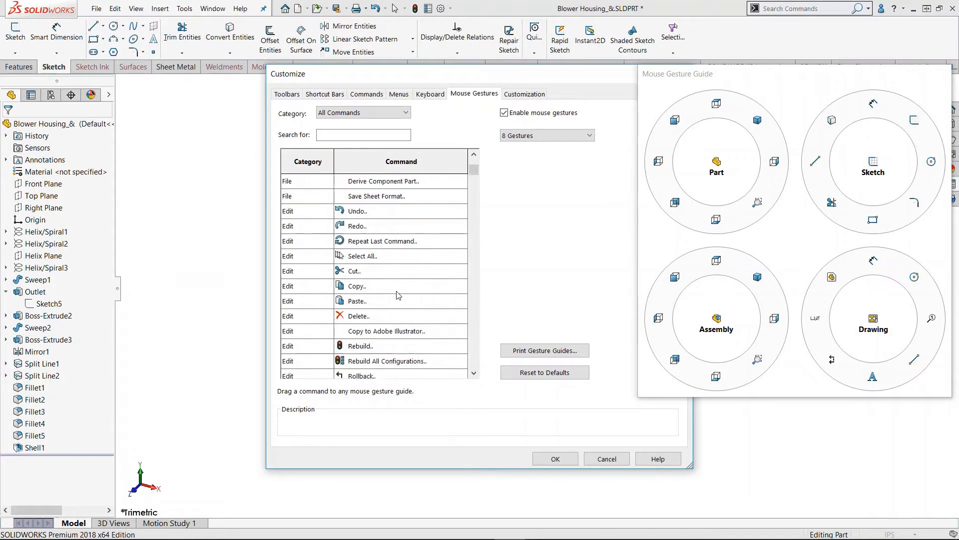
{"action": "scroll", "coordinate": [399, 294], "scroll_direction": "down", "scroll_amount": 10}
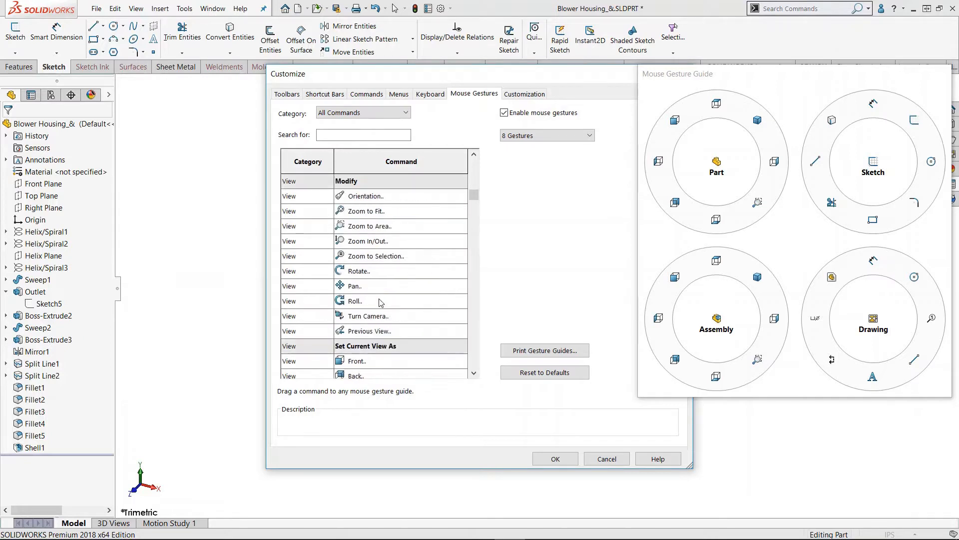
{"action": "scroll", "coordinate": [381, 302], "scroll_direction": "down", "scroll_amount": 6}
{"action": "mouse_move", "coordinate": [360, 271]}
{"action": "left_mouse_down"}
{"action": "mouse_move", "coordinate": [824, 215]}
{"action": "mouse_move", "coordinate": [779, 193]}
{"action": "mouse_move", "coordinate": [774, 164]}
{"action": "mouse_move", "coordinate": [762, 208]}
{"action": "mouse_move", "coordinate": [764, 360]}
{"action": "mouse_move", "coordinate": [707, 372]}
{"action": "mouse_move", "coordinate": [250, 272]}
{"action": "mouse_move", "coordinate": [364, 271]}
{"action": "left_mouse_up"}
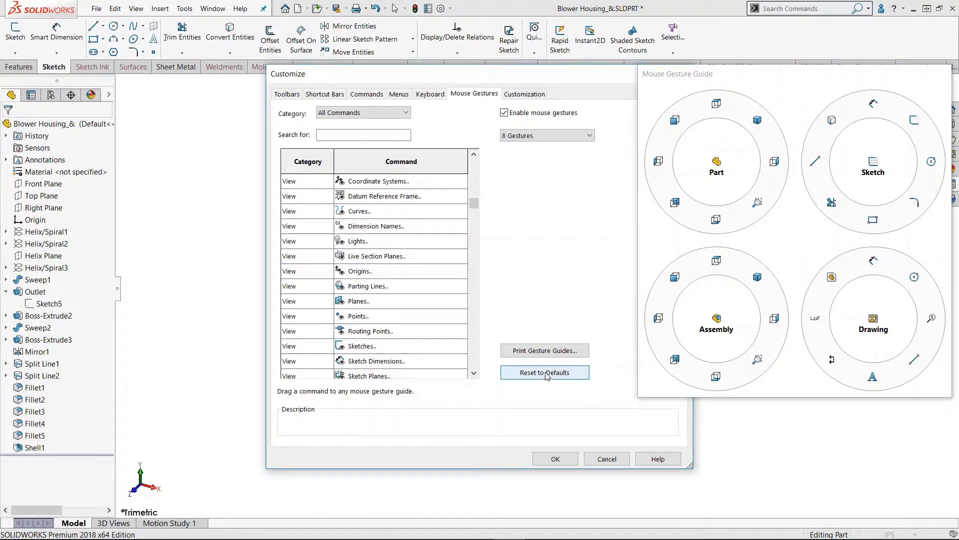
{"action": "left_click", "coordinate": [555, 459]}
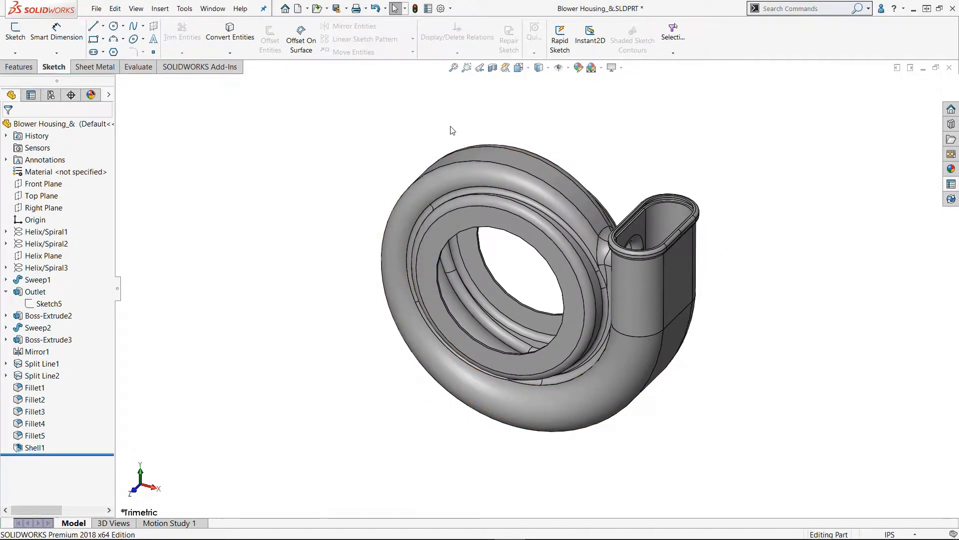
{"action": "key", "text": "ctrl+s"}
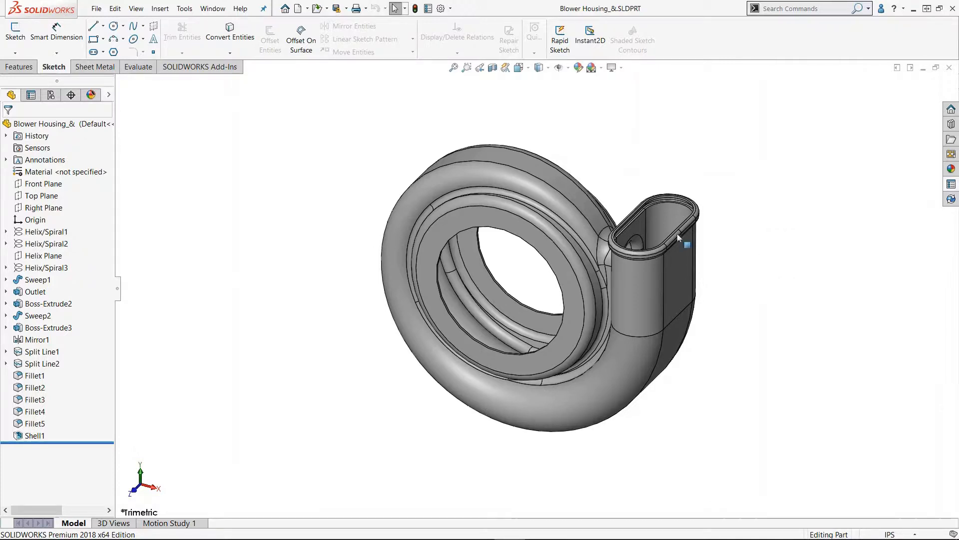
Show the Features commands and customize the toolbars to use the medium icon size
{"action": "left_click", "coordinate": [19, 66]}
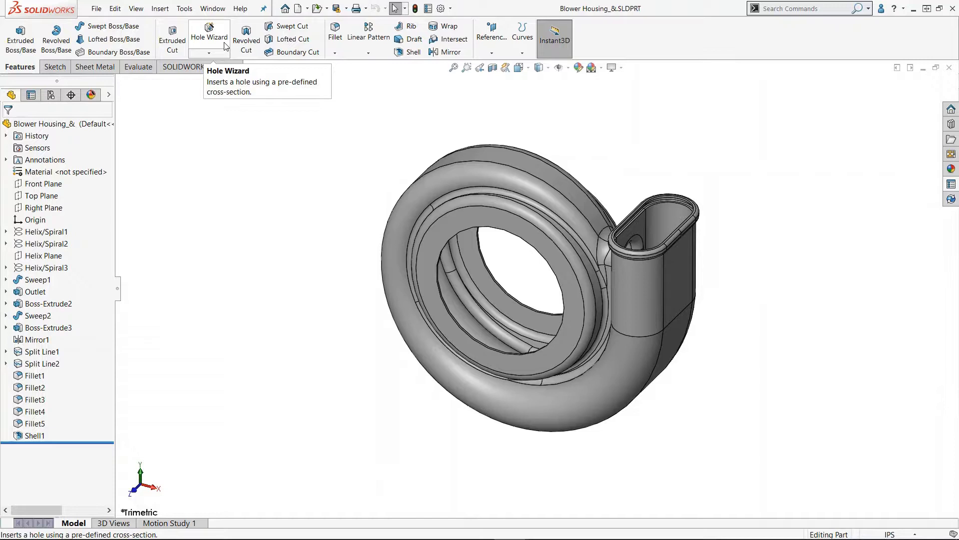
{"action": "right_click", "coordinate": [609, 46]}
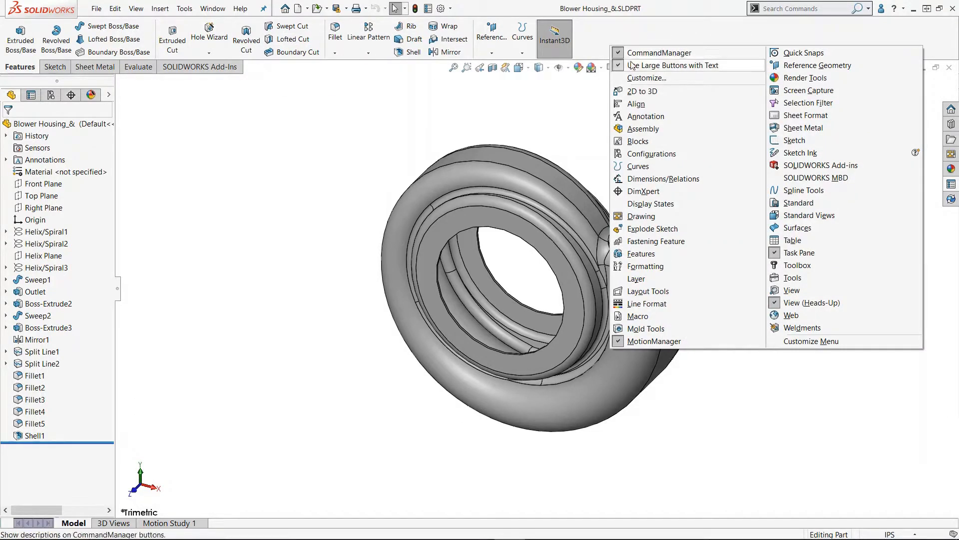
{"action": "left_click", "coordinate": [451, 9]}
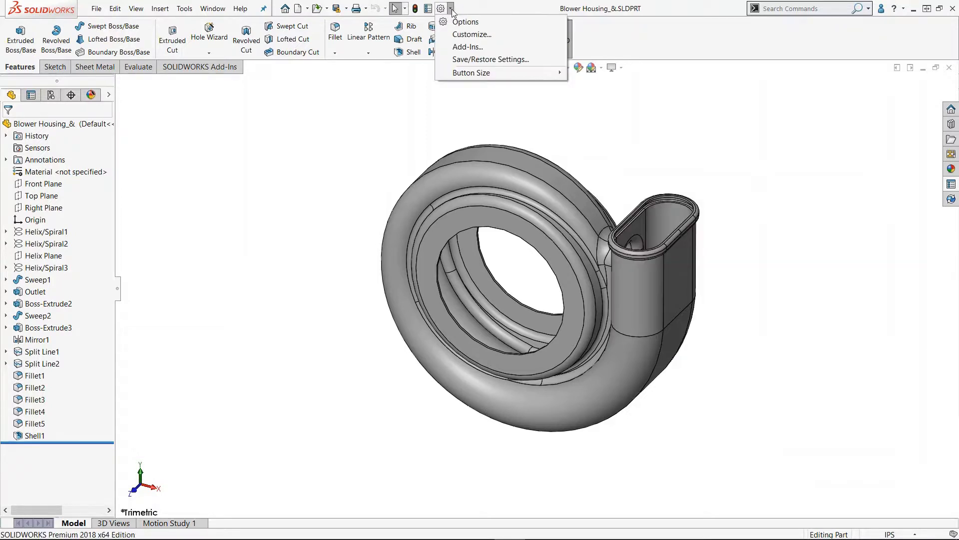
{"action": "left_click", "coordinate": [472, 34]}
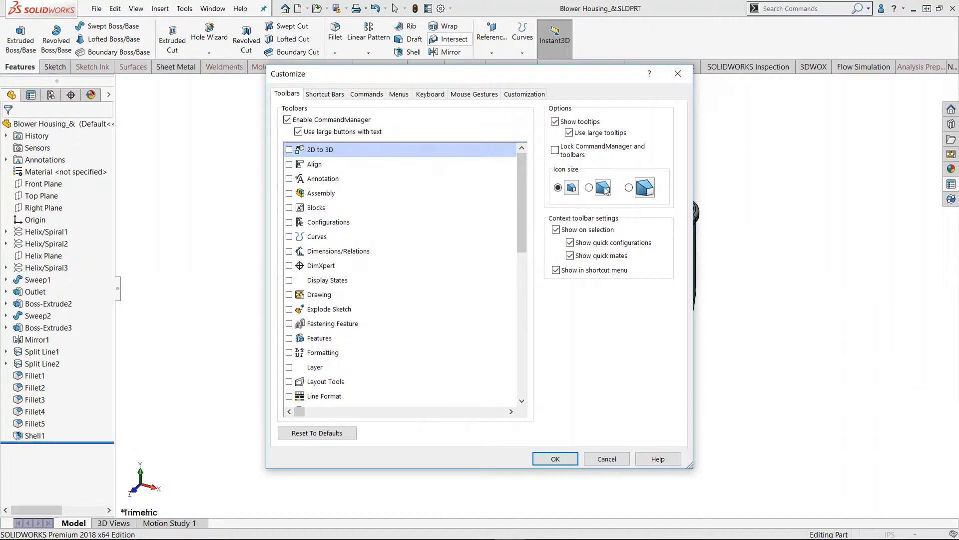
{"action": "left_click", "coordinate": [589, 187]}
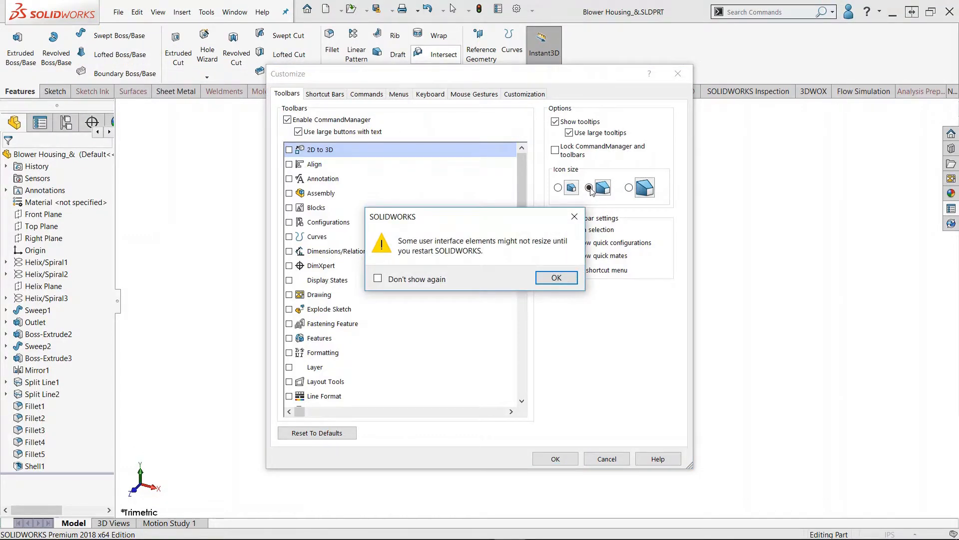
{"action": "left_click", "coordinate": [557, 278]}
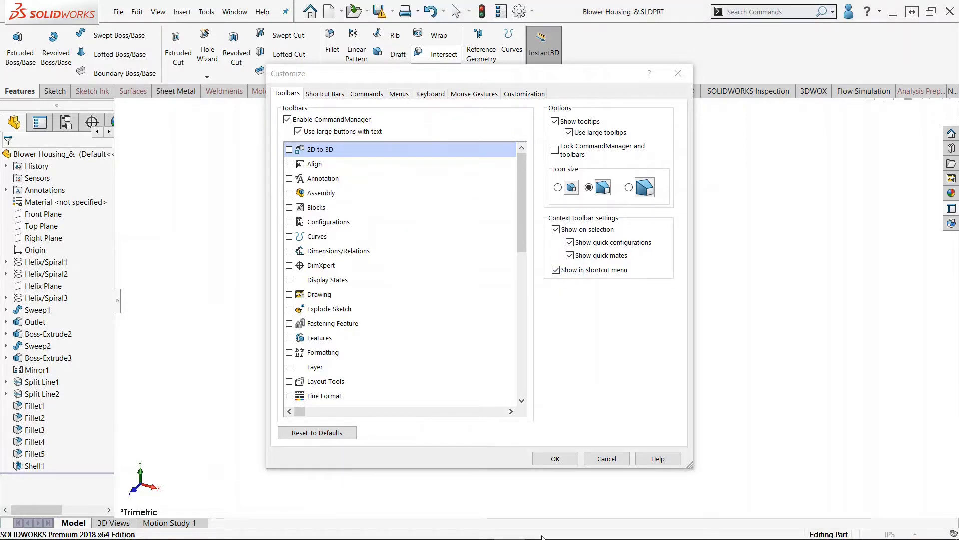
{"action": "left_click", "coordinate": [561, 459]}
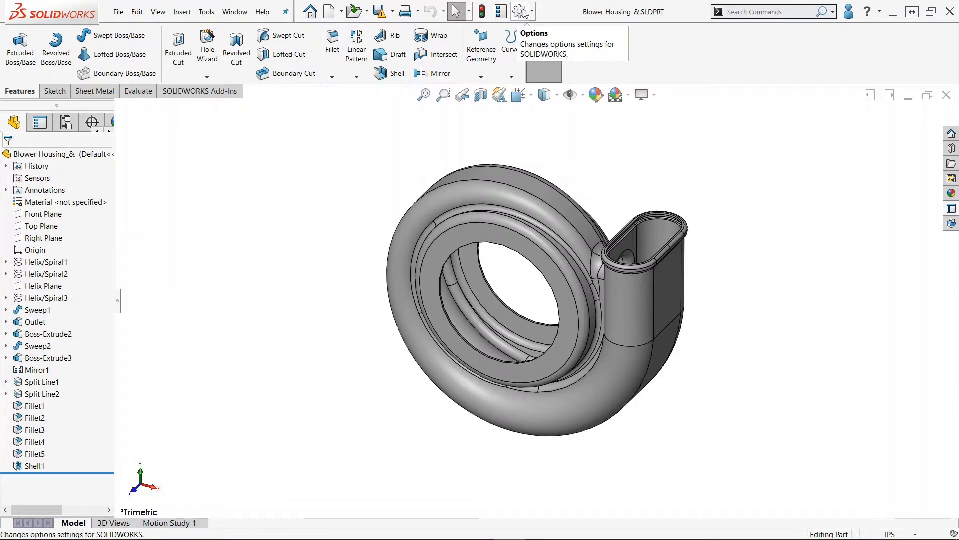
Set the icon color to Classic in the system color options and apply it
{"action": "left_click", "coordinate": [206, 12]}
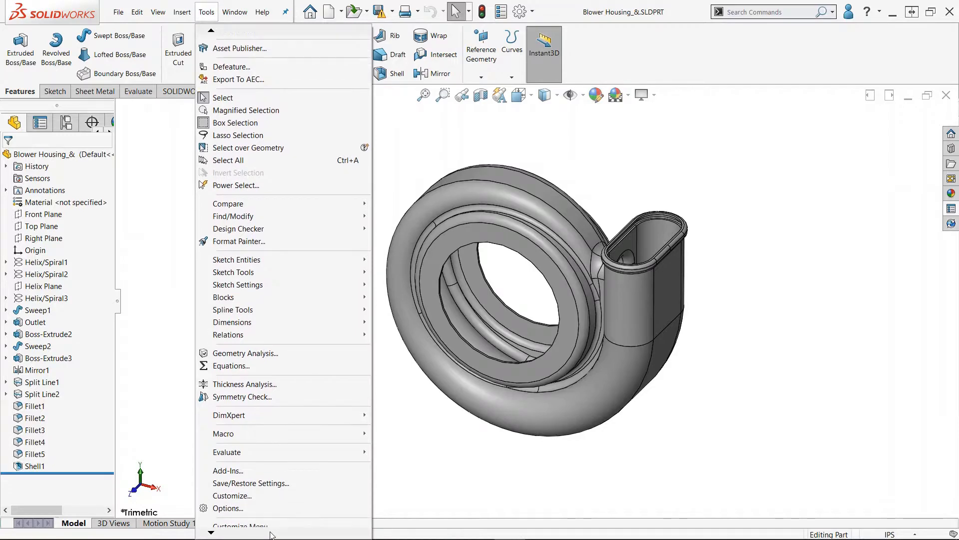
{"action": "left_click", "coordinate": [262, 496]}
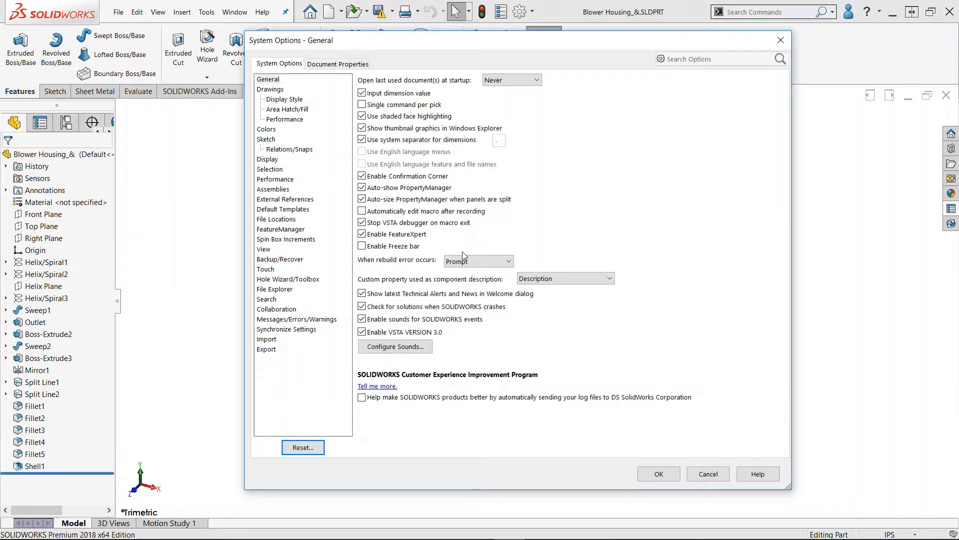
{"action": "left_click", "coordinate": [267, 130]}
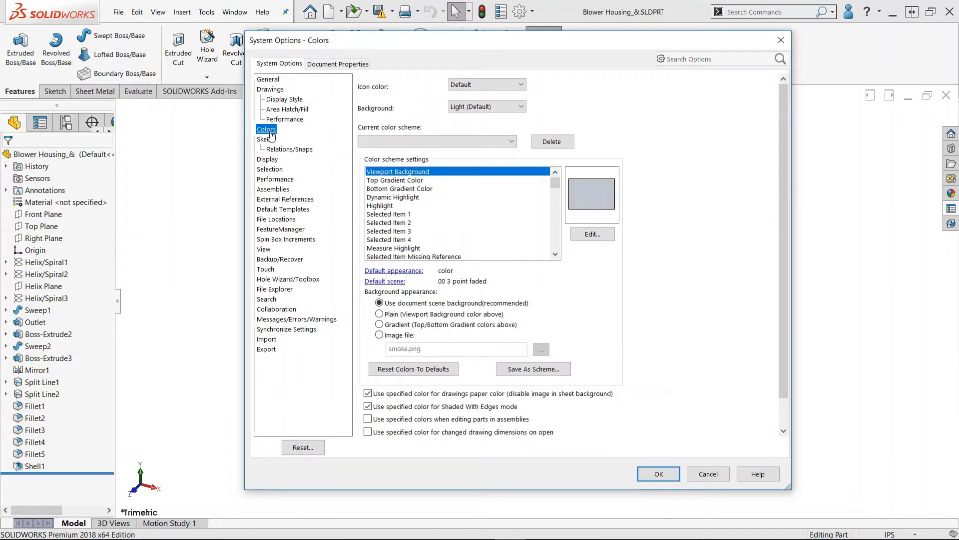
{"action": "left_click", "coordinate": [500, 85]}
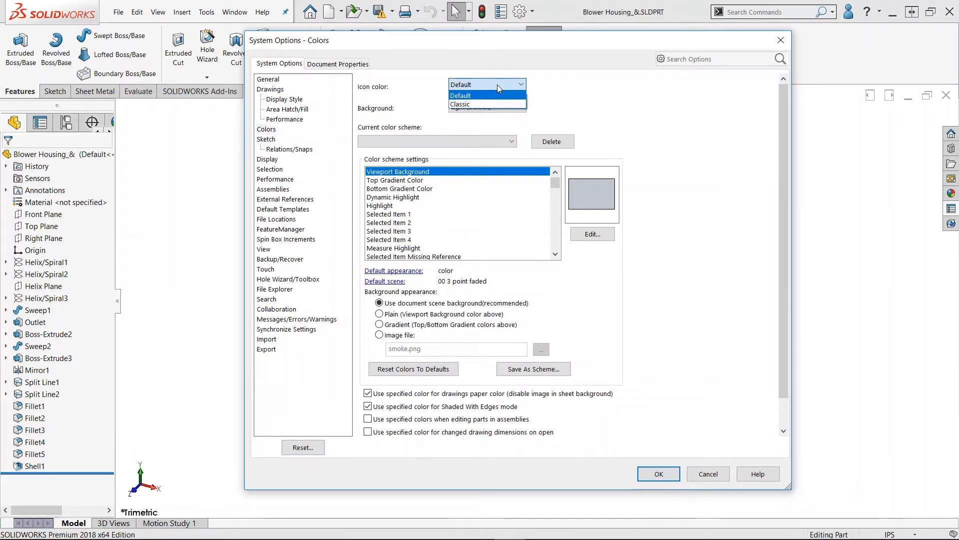
{"action": "left_click", "coordinate": [475, 101]}
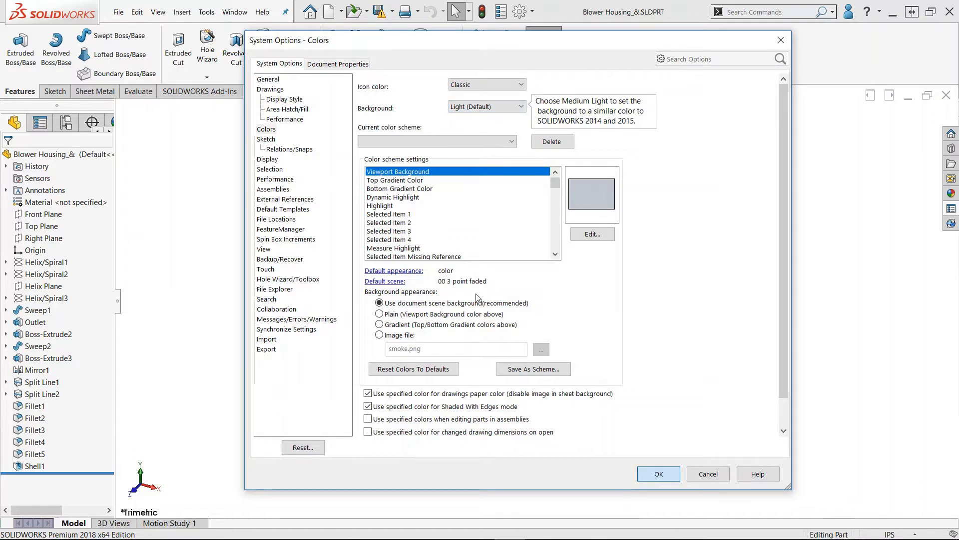
{"action": "left_click", "coordinate": [659, 473]}
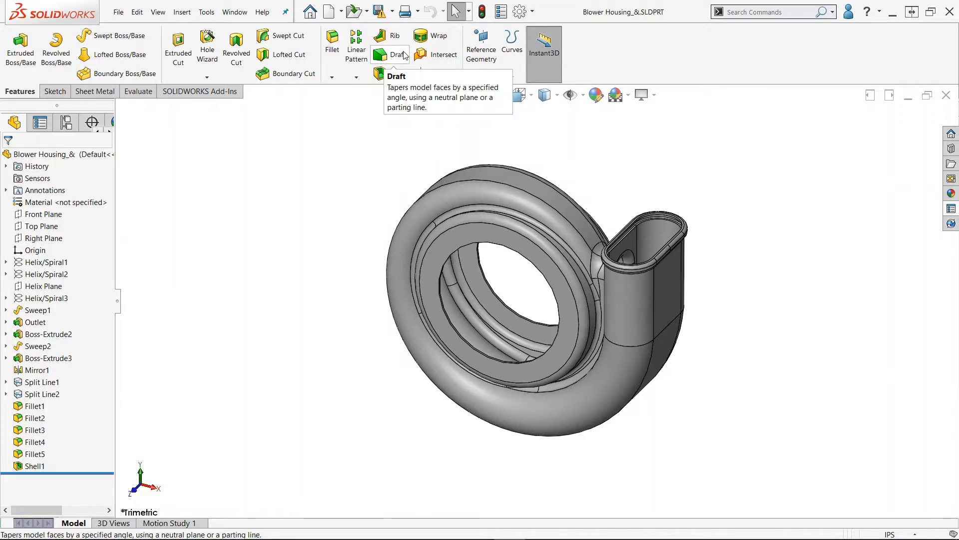
Set the interface background to Medium Light in the system color options and apply it
{"action": "left_click", "coordinate": [519, 12]}
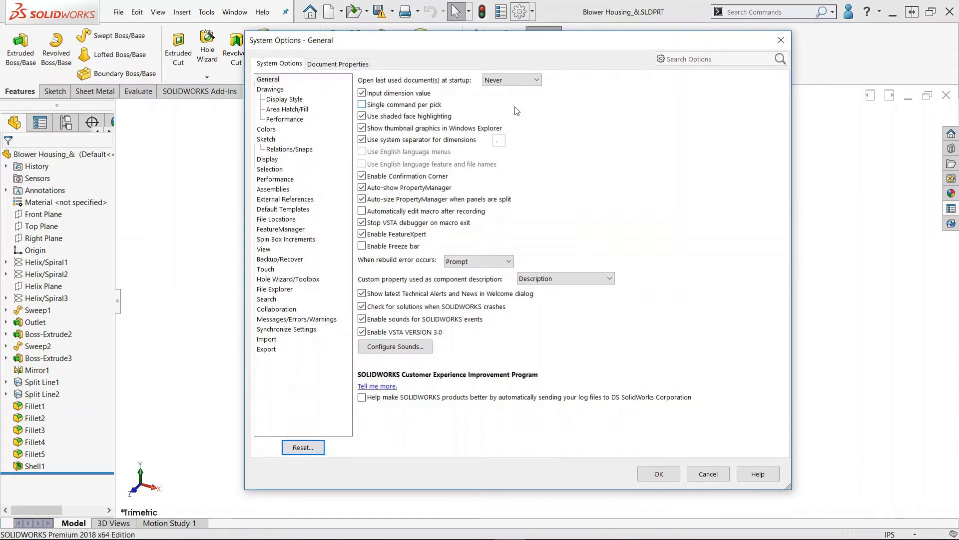
{"action": "left_click", "coordinate": [266, 129]}
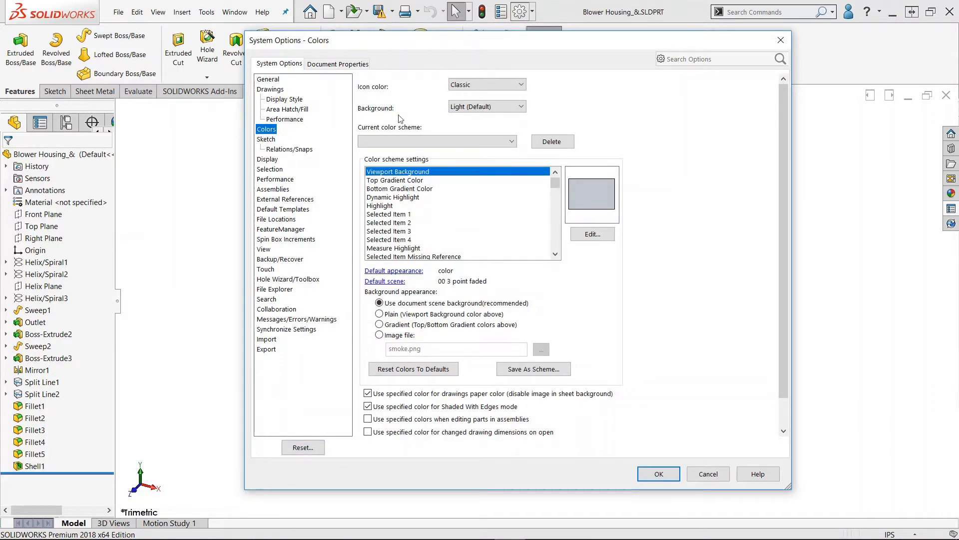
{"action": "left_click", "coordinate": [483, 107]}
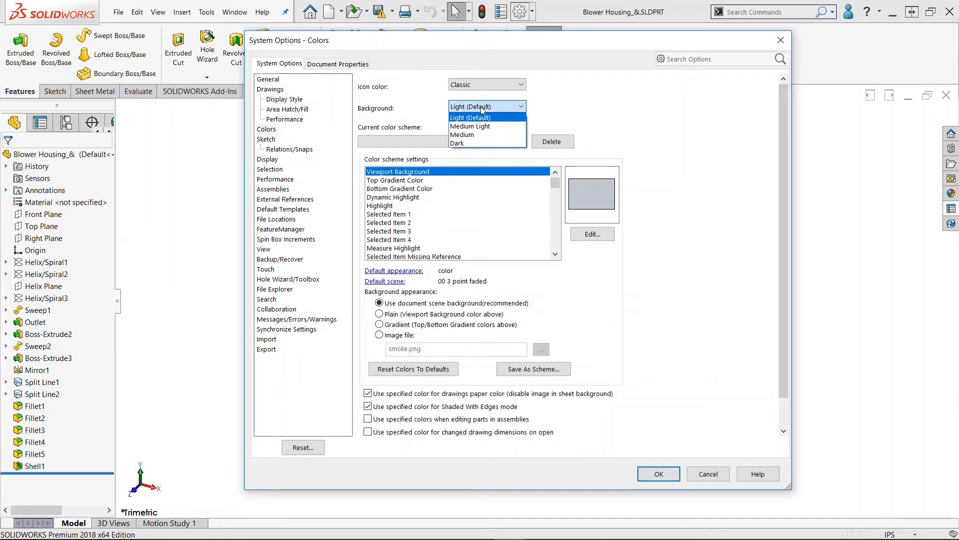
{"action": "left_click", "coordinate": [470, 126]}
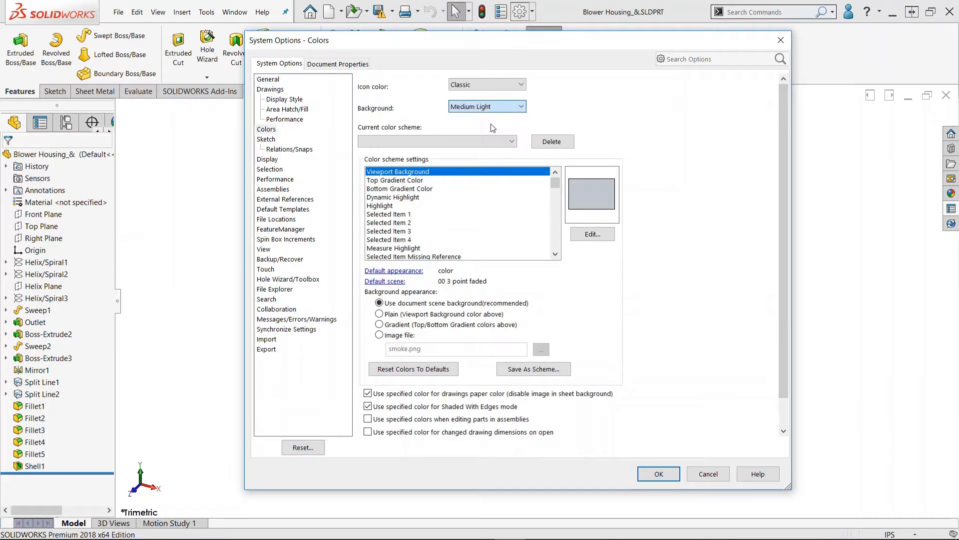
{"action": "left_click", "coordinate": [658, 474]}
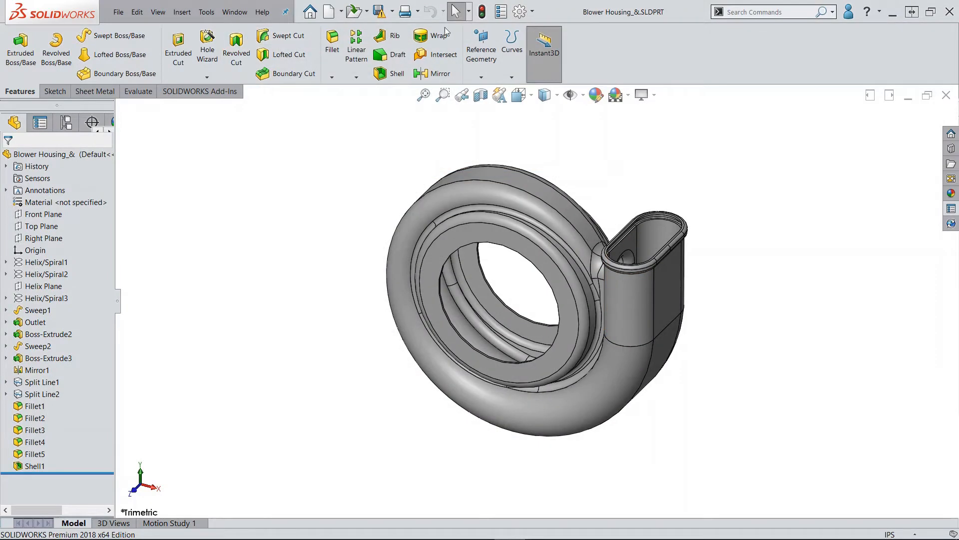
Set the interface background to Dark in the system color options, apply it and expand the Custom Properties pane
{"action": "left_click", "coordinate": [207, 12]}
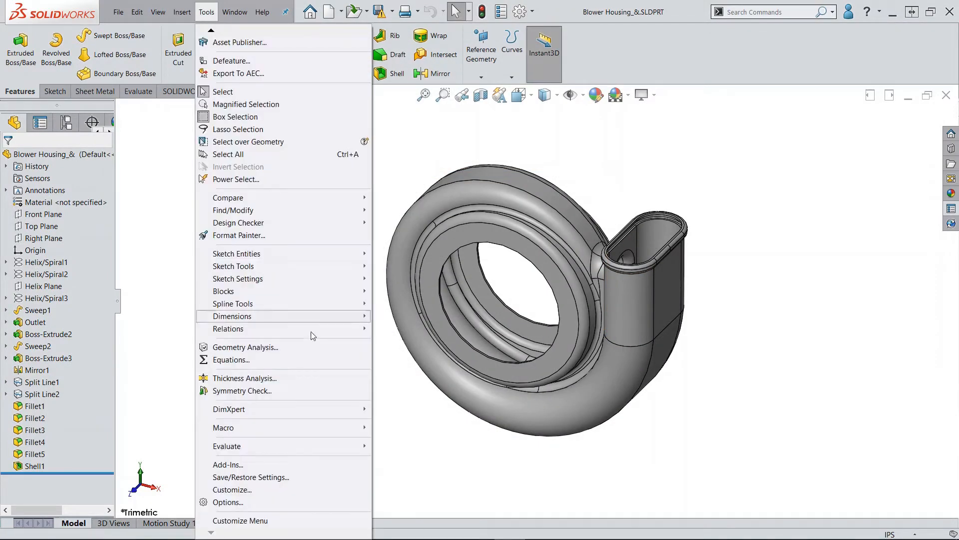
{"action": "left_click", "coordinate": [306, 502]}
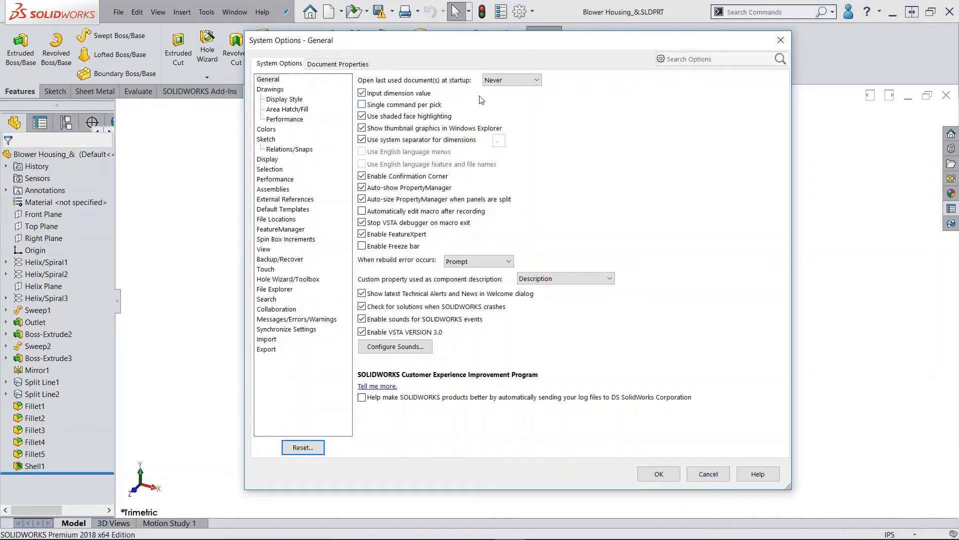
{"action": "left_click", "coordinate": [338, 64]}
{"action": "left_click", "coordinate": [279, 64]}
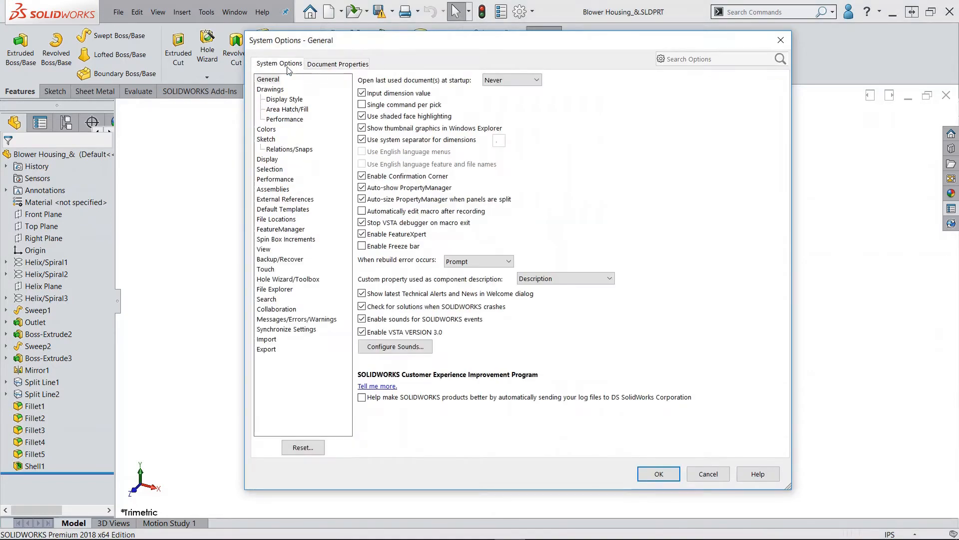
{"action": "left_click", "coordinate": [266, 129]}
{"action": "left_click", "coordinate": [487, 106]}
{"action": "left_click", "coordinate": [482, 146]}
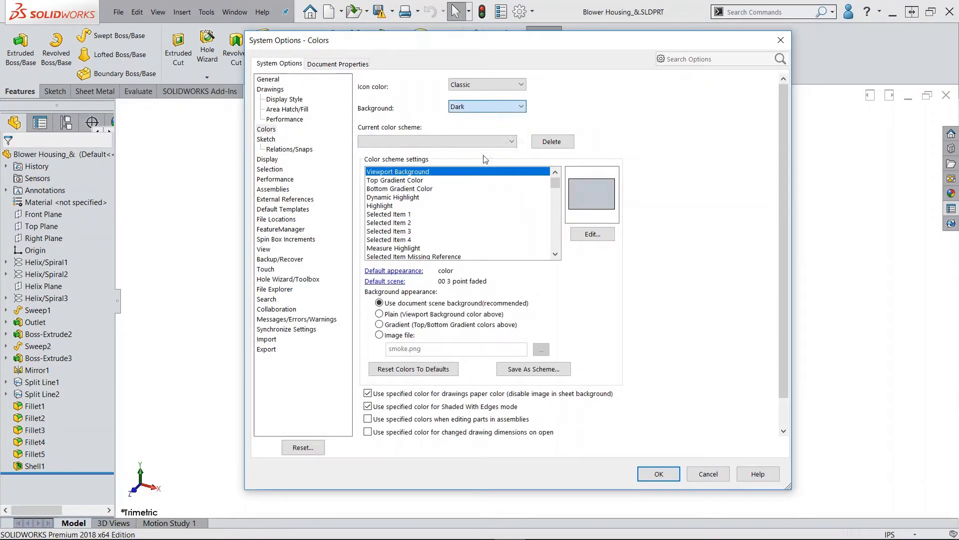
{"action": "left_click", "coordinate": [658, 473]}
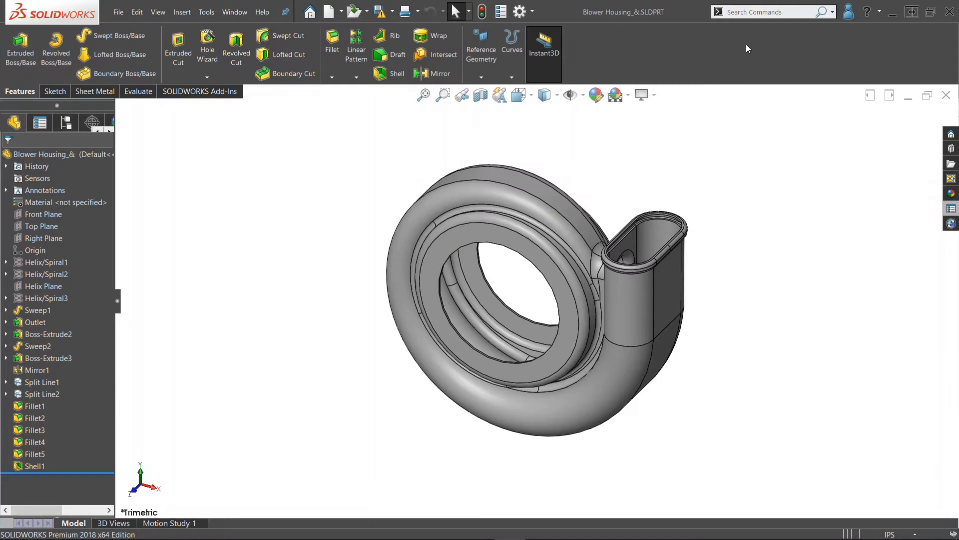
{"action": "left_click", "coordinate": [951, 208]}
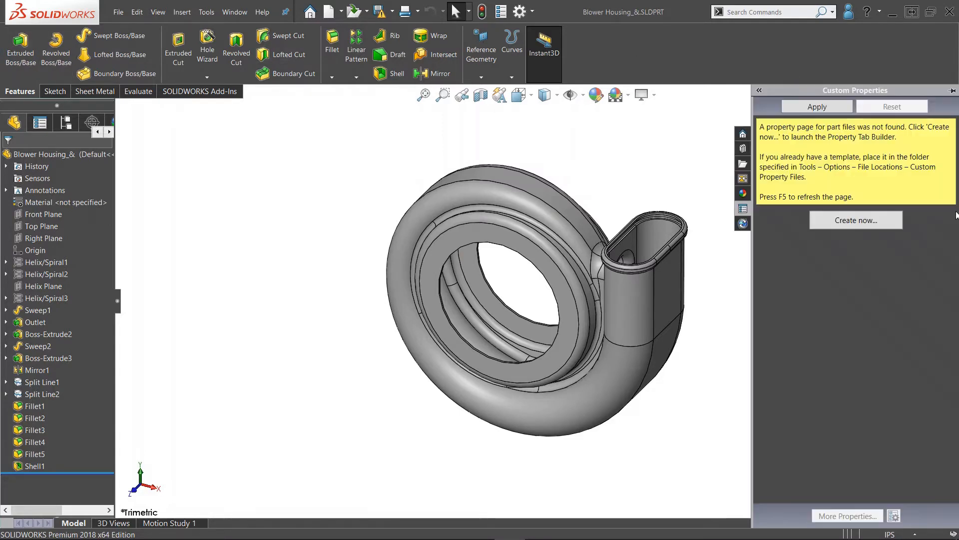
Collapse the Custom Properties pane and look through the available scene backgrounds without applying one
{"action": "left_click", "coordinate": [744, 209]}
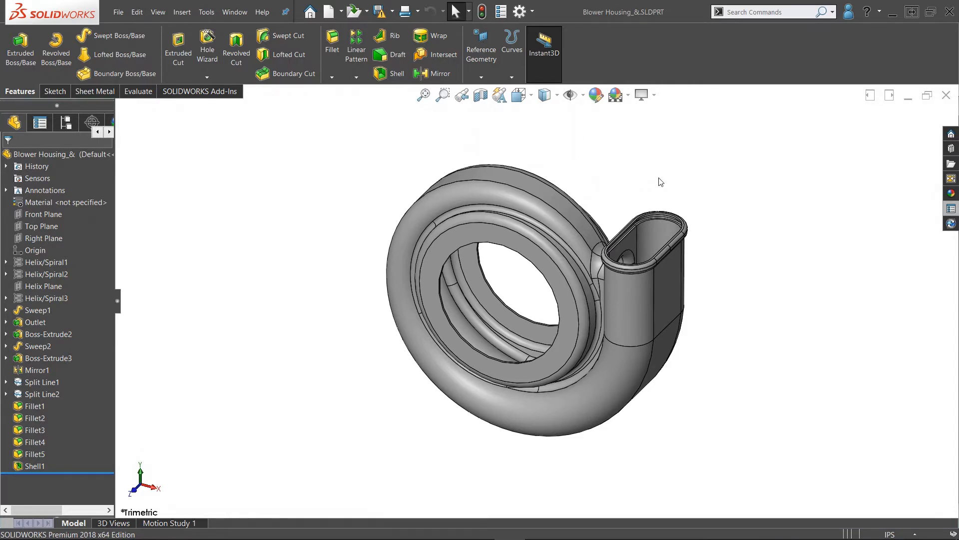
{"action": "left_click", "coordinate": [628, 95]}
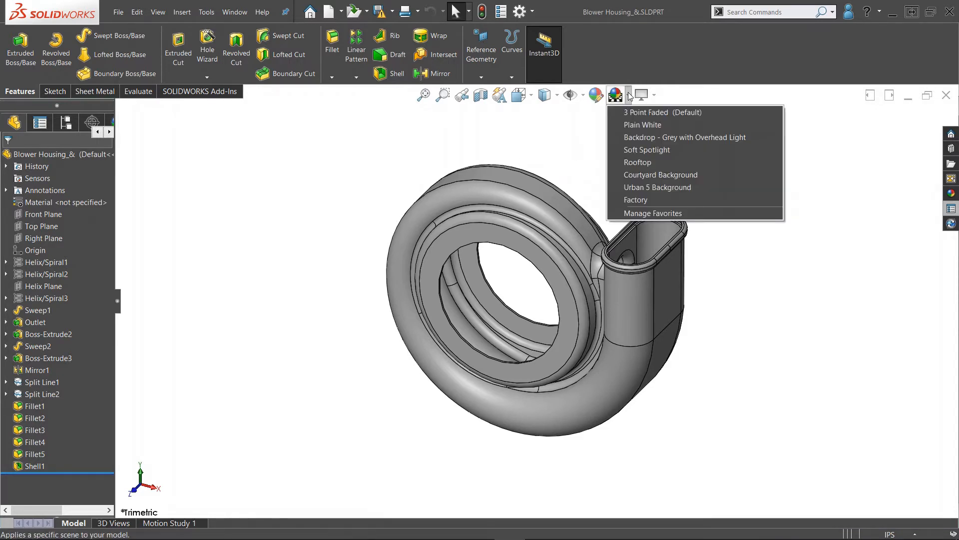
{"action": "mouse_move", "coordinate": [642, 175]}
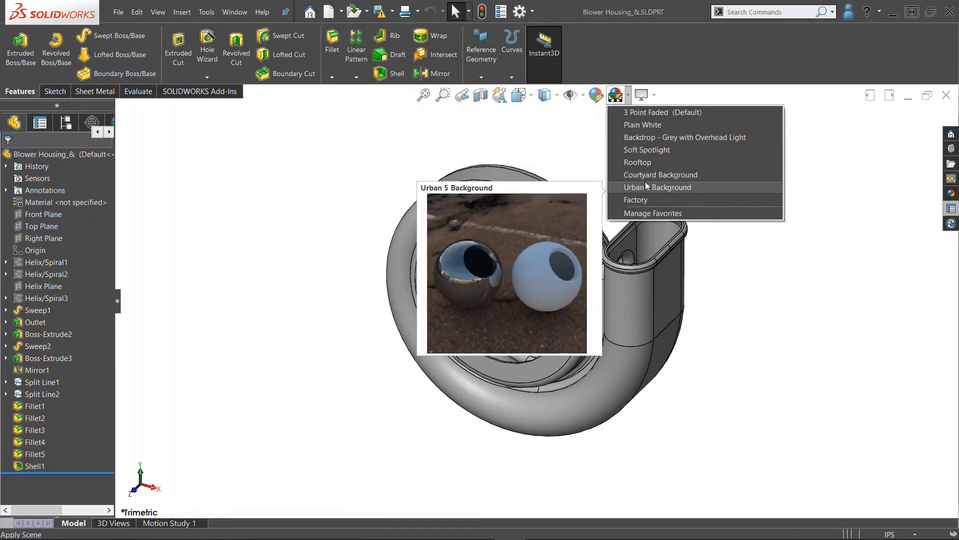
{"action": "left_click", "coordinate": [802, 296]}
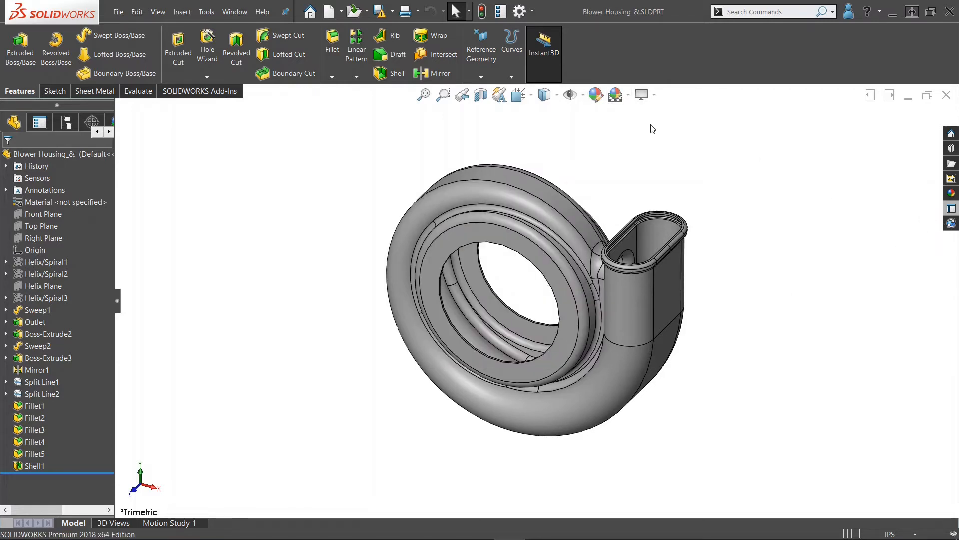
Set the Viewport Background color to grey (RGB 128, 128, 128) in the system color options and apply it as a Plain background appearance
{"action": "left_click", "coordinate": [520, 12]}
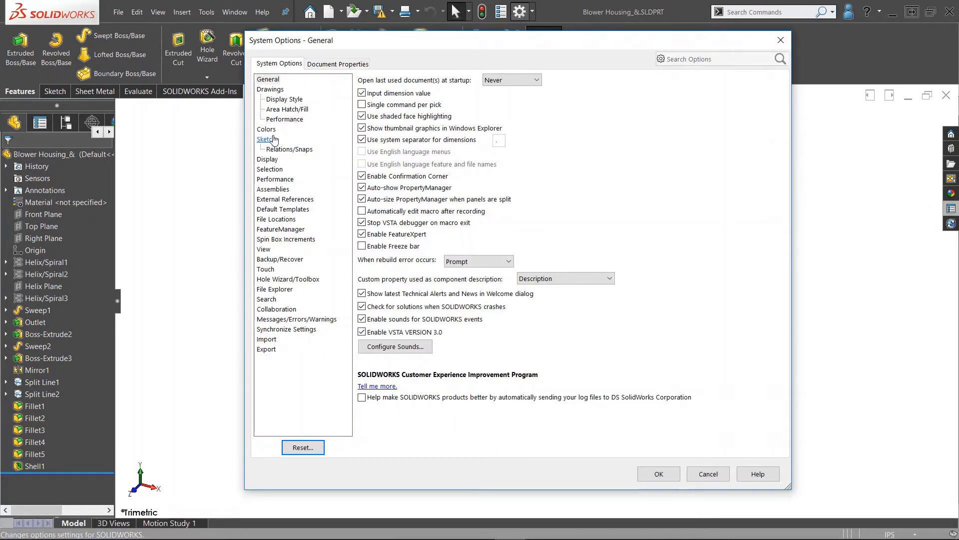
{"action": "left_click", "coordinate": [268, 129]}
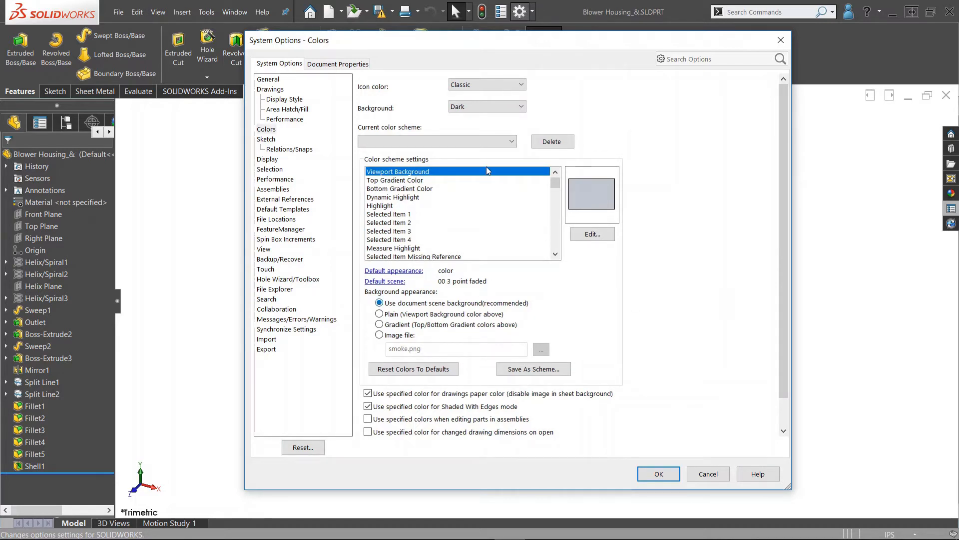
{"action": "left_click", "coordinate": [592, 234]}
{"action": "left_click", "coordinate": [383, 266]}
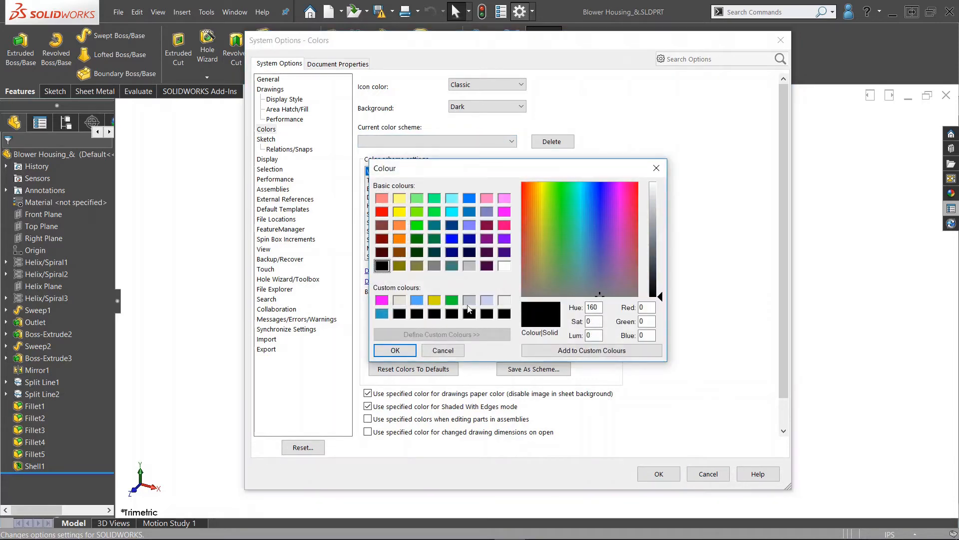
{"action": "left_click", "coordinate": [434, 266]}
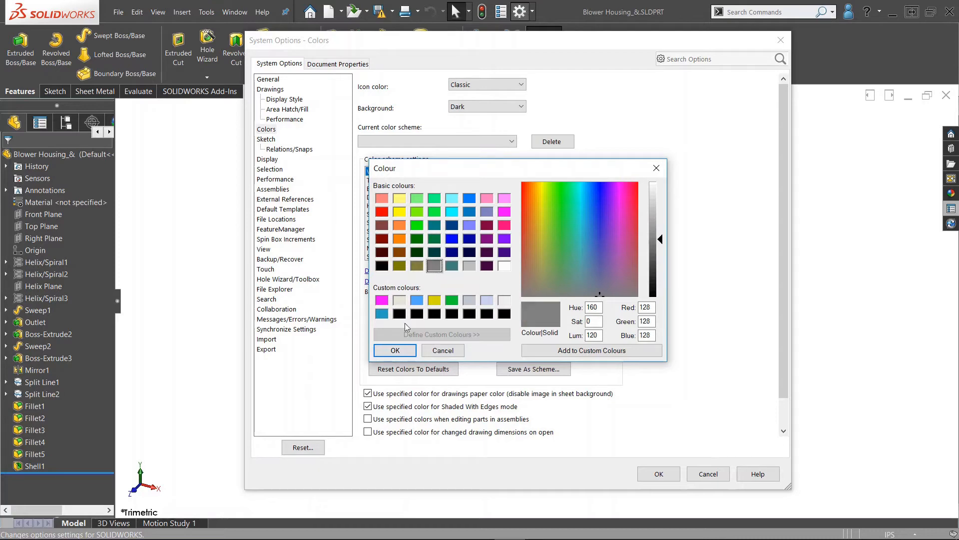
{"action": "left_click", "coordinate": [401, 351]}
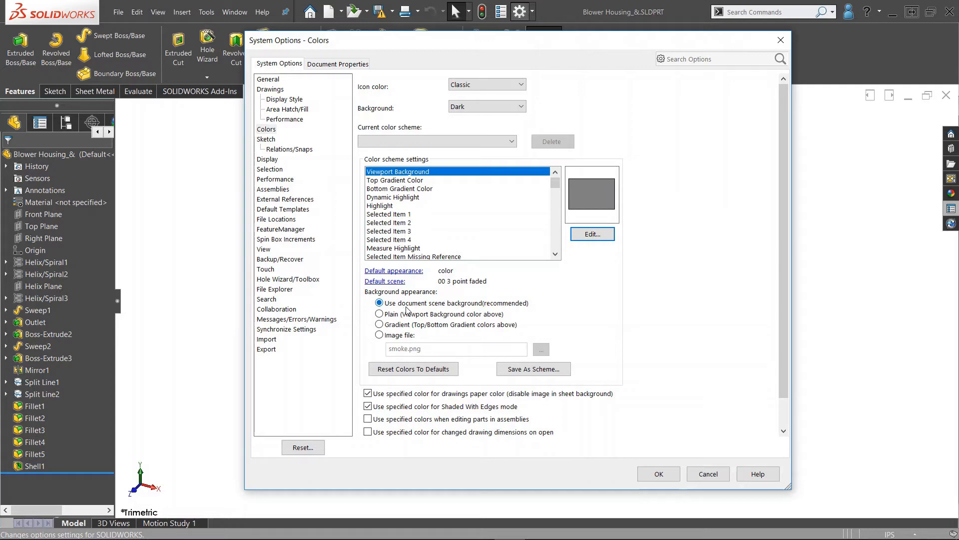
{"action": "left_click", "coordinate": [380, 314]}
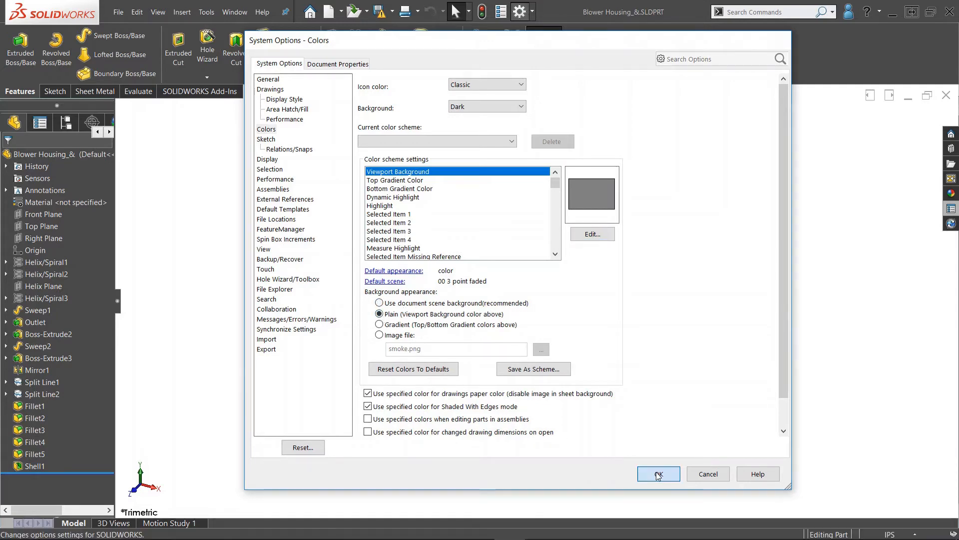
{"action": "left_click", "coordinate": [654, 472]}
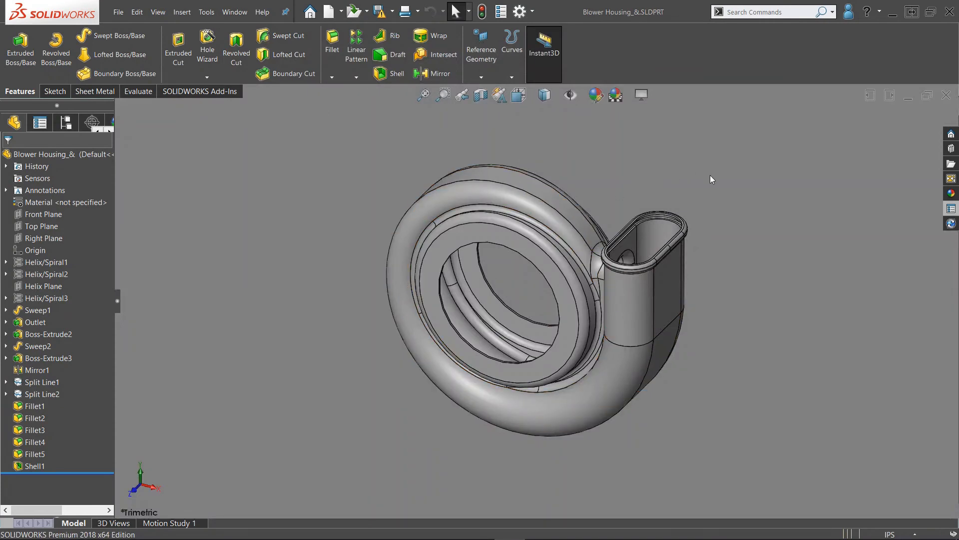